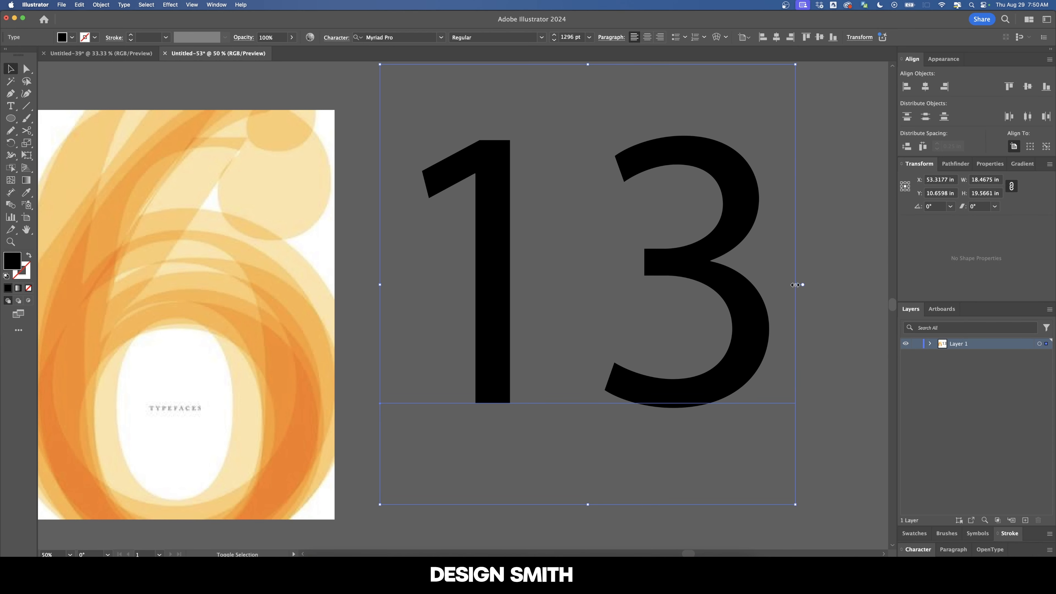
Scale the "13" text down to about 972.7 pt and set it in the Helvetica.Black Oblique font
drag(801, 285, 693, 285)
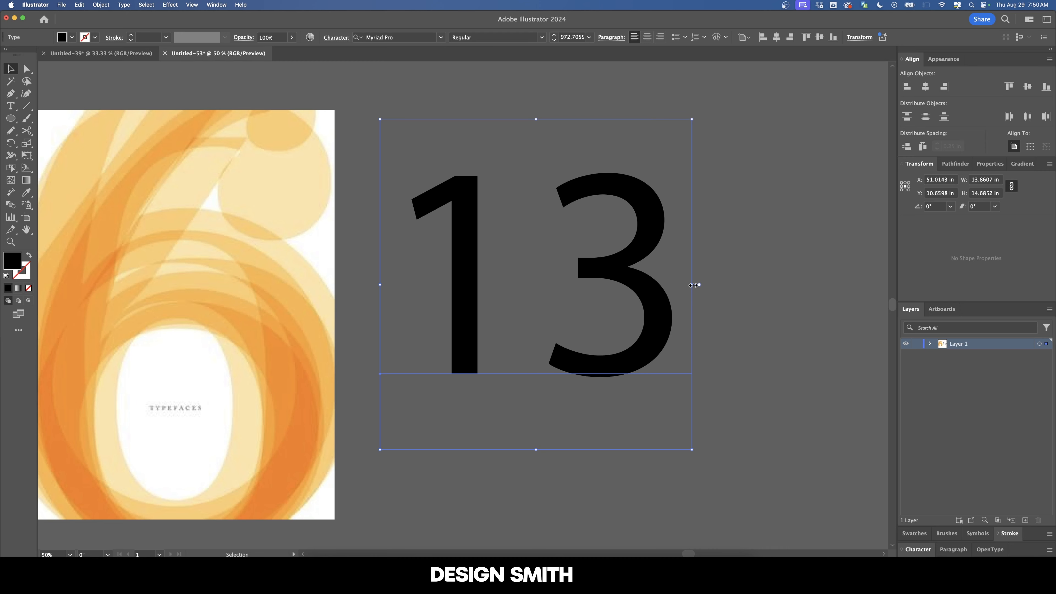
key(super+minus)
click(441, 37)
click(442, 104)
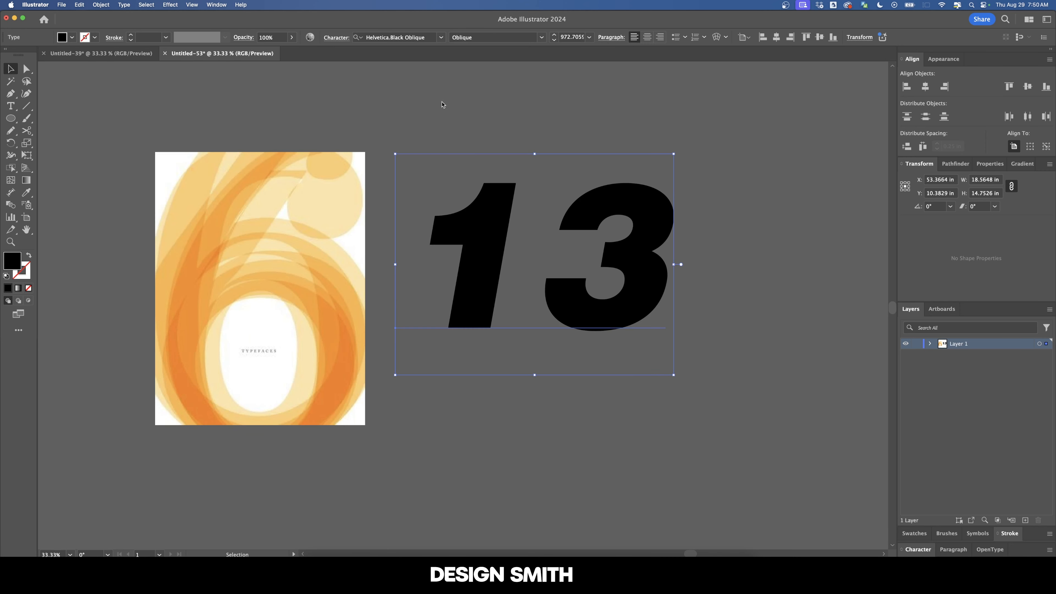
Tighten the kerning between the 1 and the 3 until the two digits nearly touch
key(t)
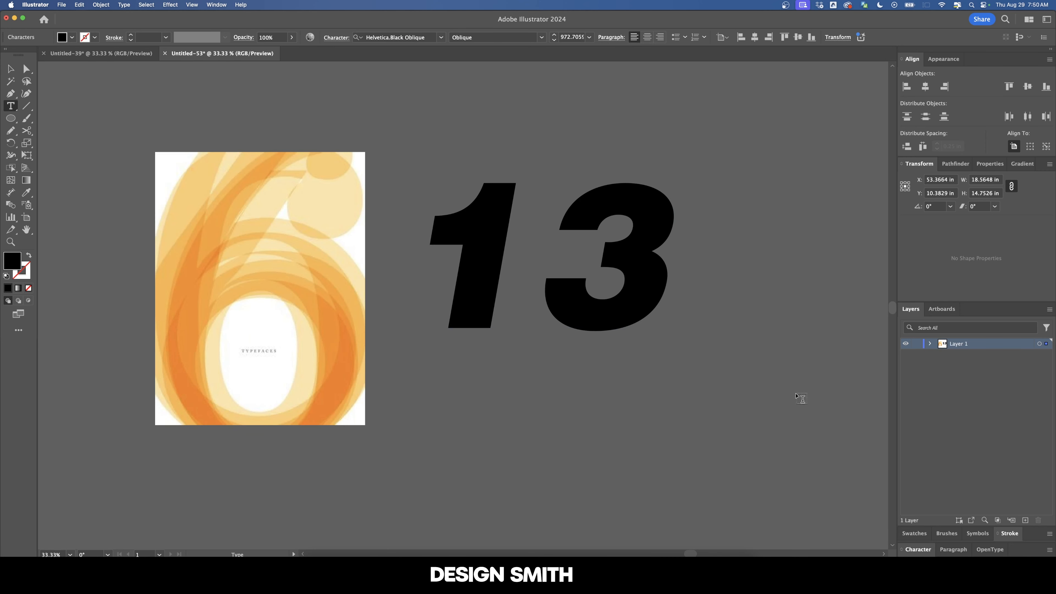
click(530, 266)
click(919, 550)
click(941, 400)
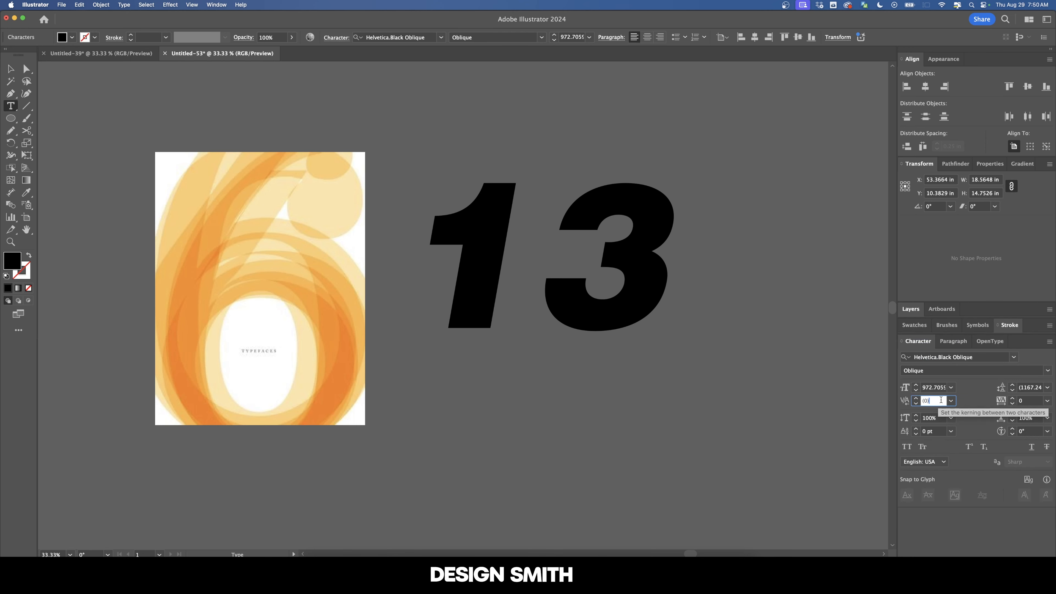
key(shift+Down)
key(shift+Down)
key(shift+Down)
key(shift+Down)
key(shift+Down)
key(shift+Down)
key(shift+Down)
key(shift+Down)
key(shift+Down)
key(shift+Down)
key(shift+Down)
key(shift+Down)
key(shift+Down)
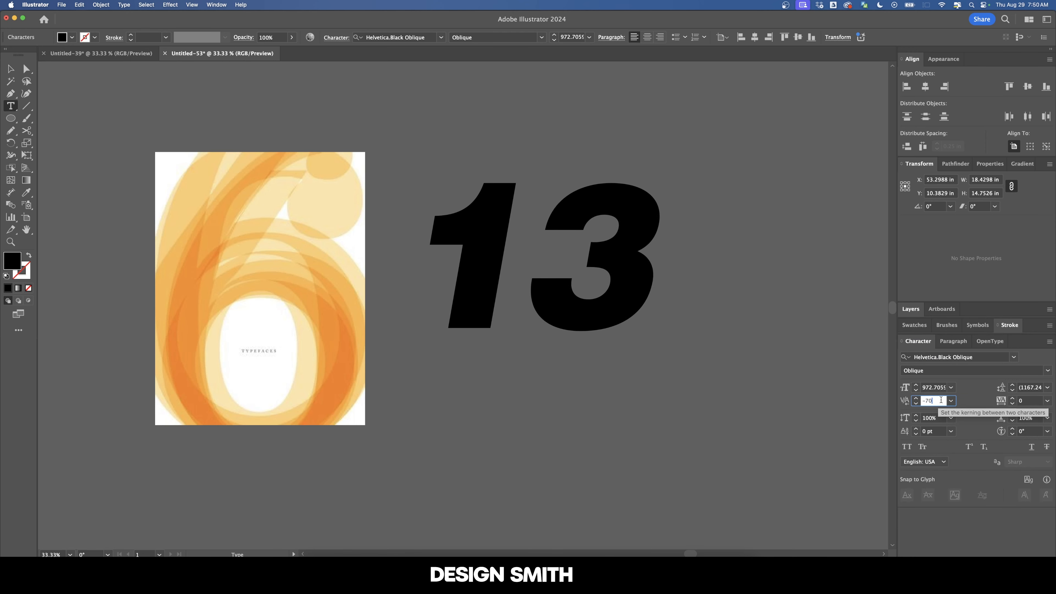
key(shift+Down)
key(shift+Down)
key(shift+Down)
key(shift+Down)
key(shift+Down)
key(shift+Down)
key(shift+Down)
key(shift+Down)
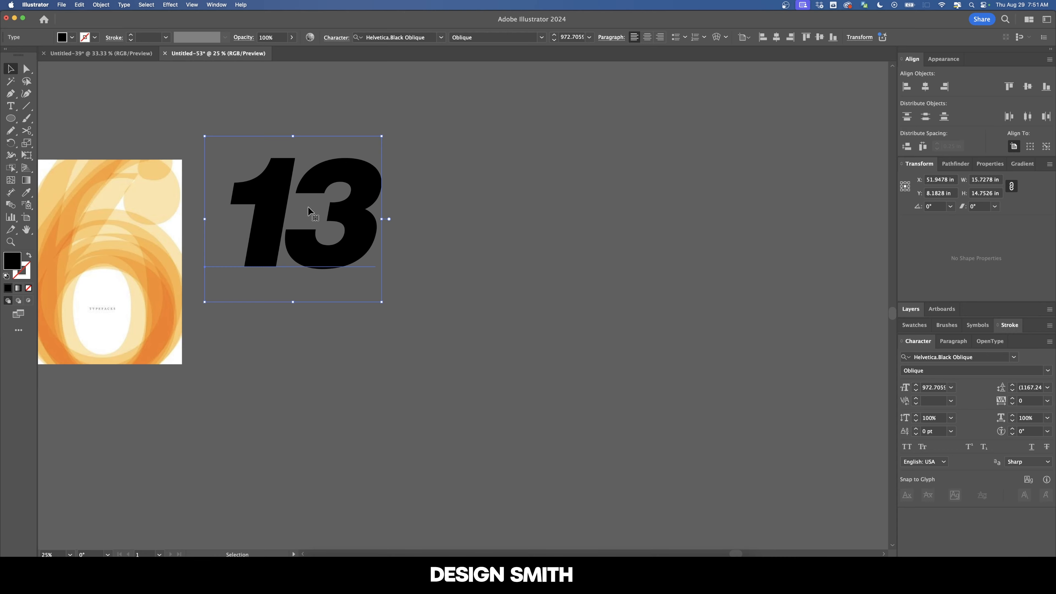
Duplicate the "13" text and vary the copies, setting one in BD Caramel and giving the Inglesa Script Variable one a heavier style
drag(318, 215, 495, 217)
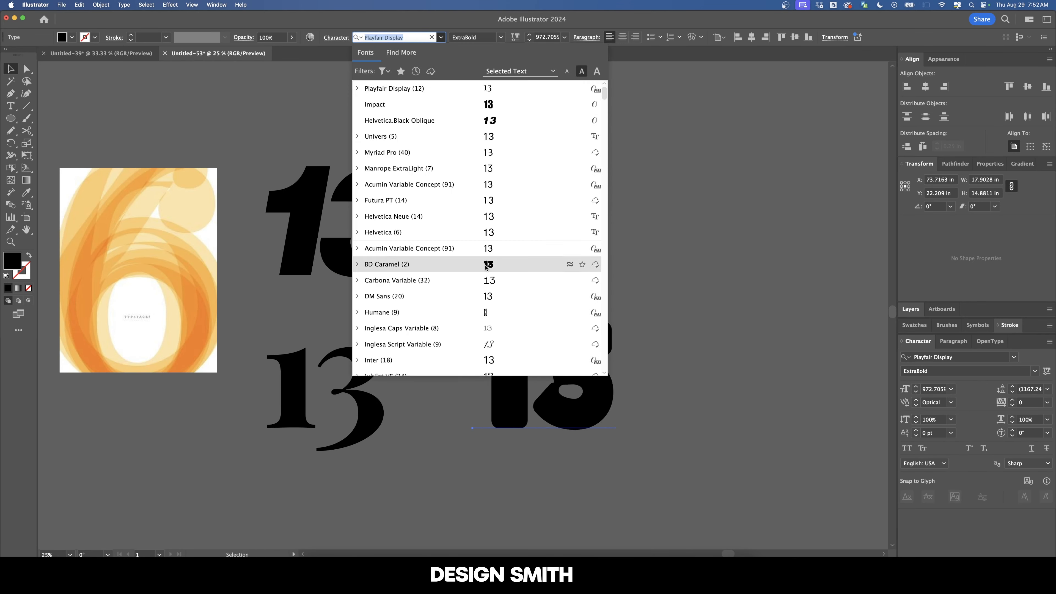
click(486, 265)
click(476, 37)
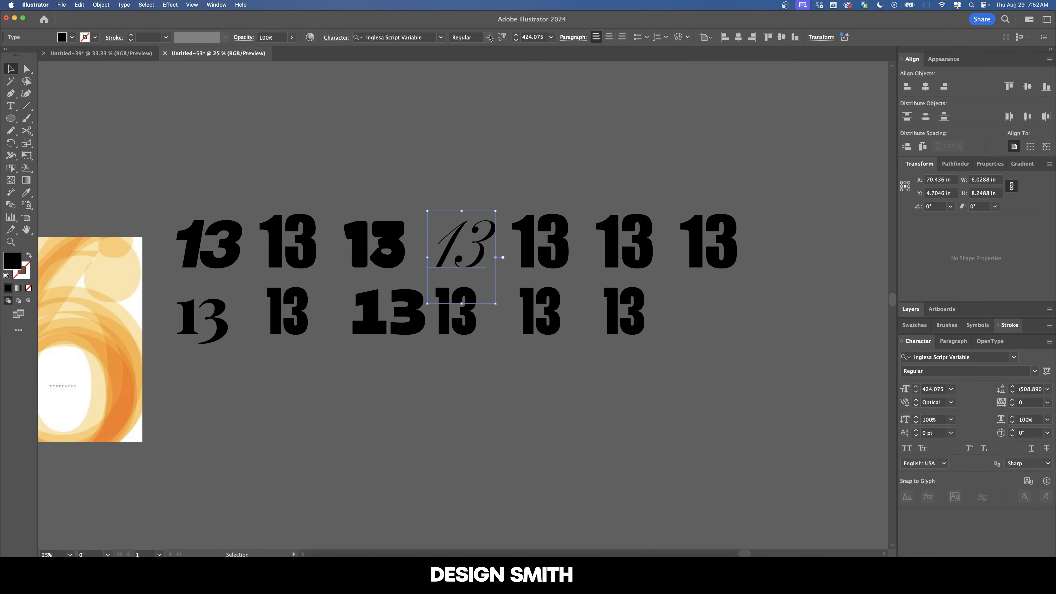
click(486, 38)
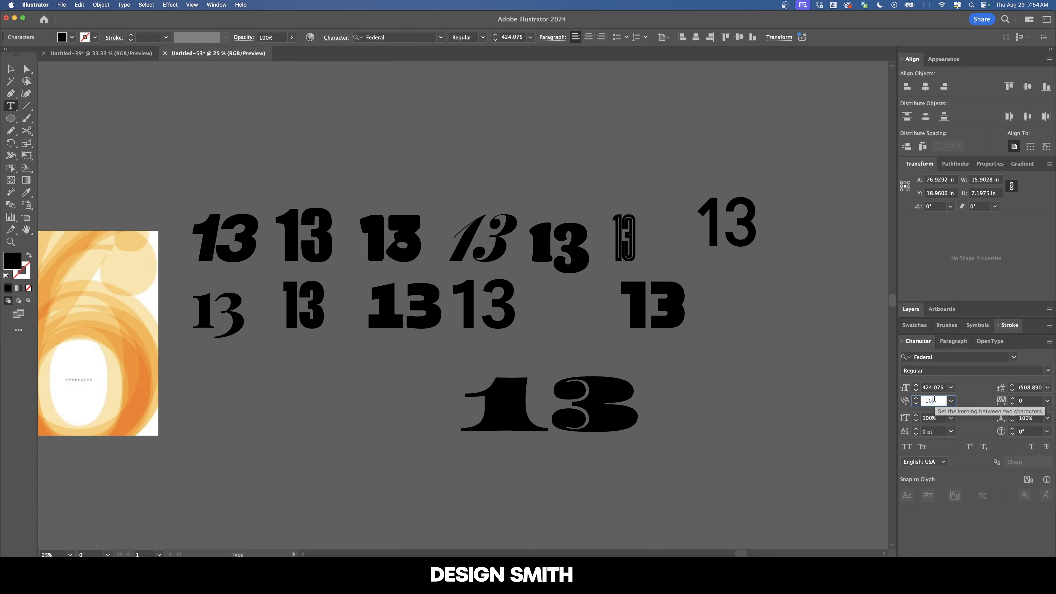
Tighten the kerning of the Federal, Adelle Sans Bold and Reross versions of the 13, with the Reross one at -100
key(Down)
key(Down)
key(Down)
key(Down)
key(Down)
key(Down)
key(Down)
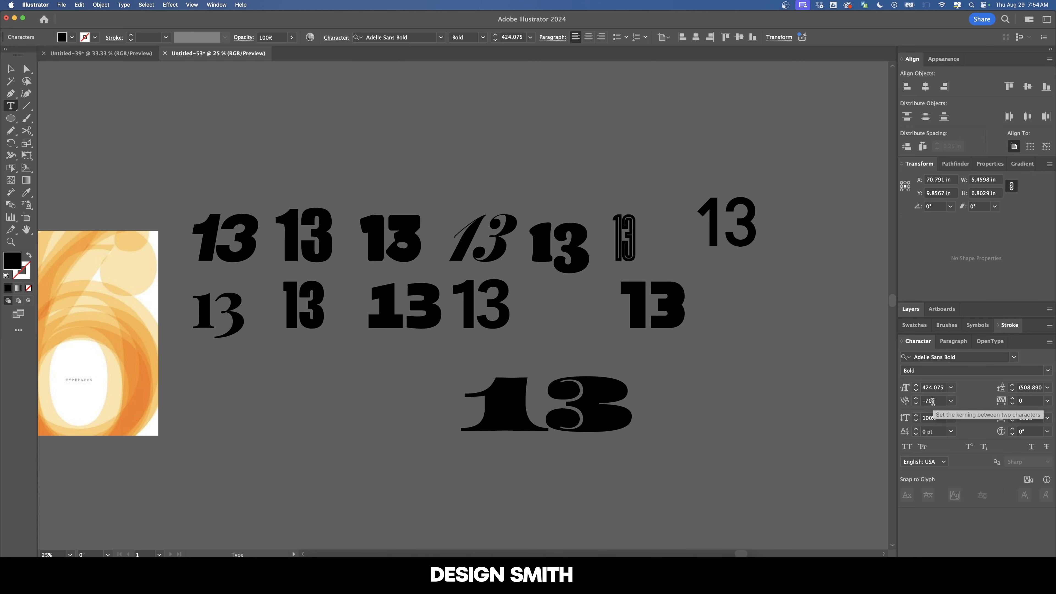
key(Down)
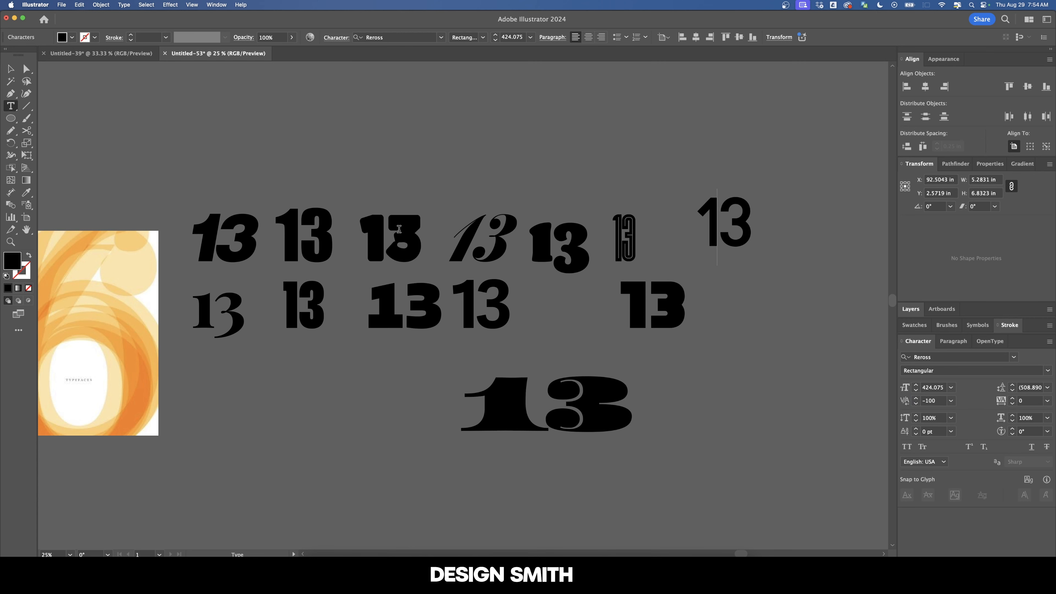
Align the upper row of 13s by their vertical centers, using the first oblique 13 as the key object
drag(404, 148, 429, 154)
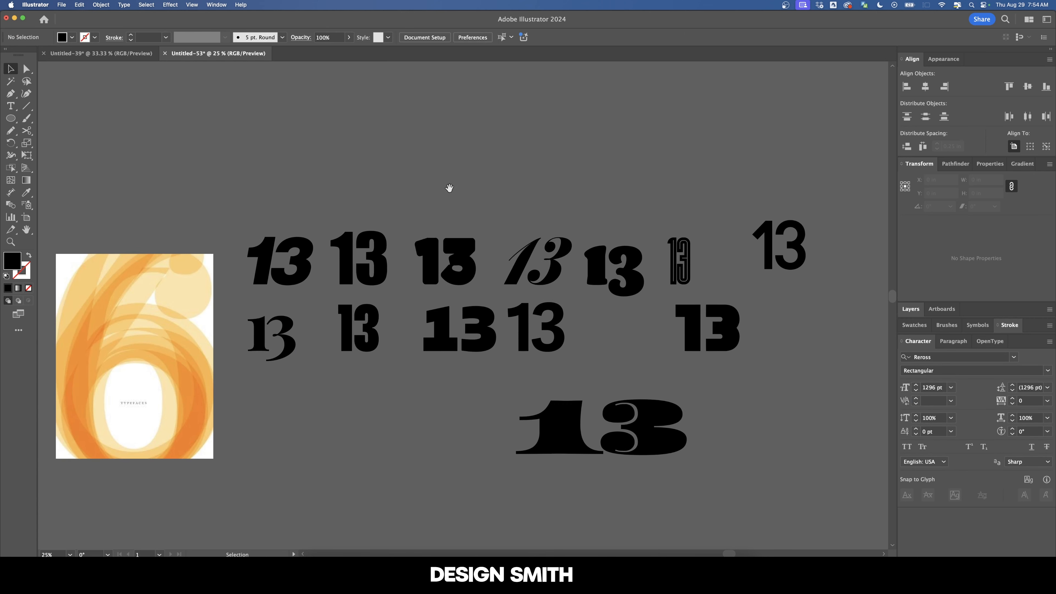
scroll(448, 191, down, 1)
drag(290, 125, 707, 262)
click(596, 392)
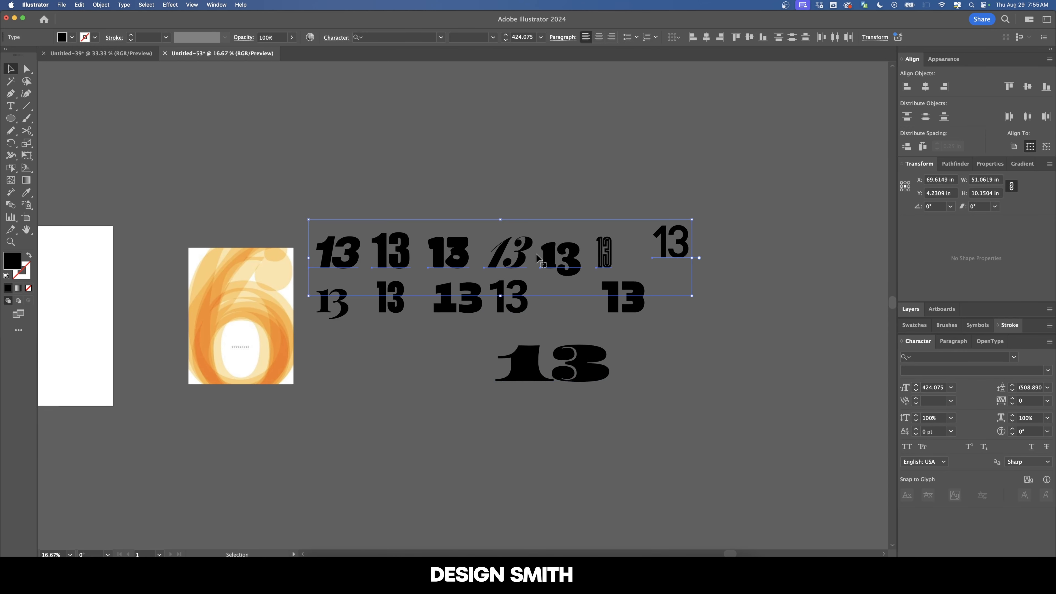
click(358, 255)
click(750, 38)
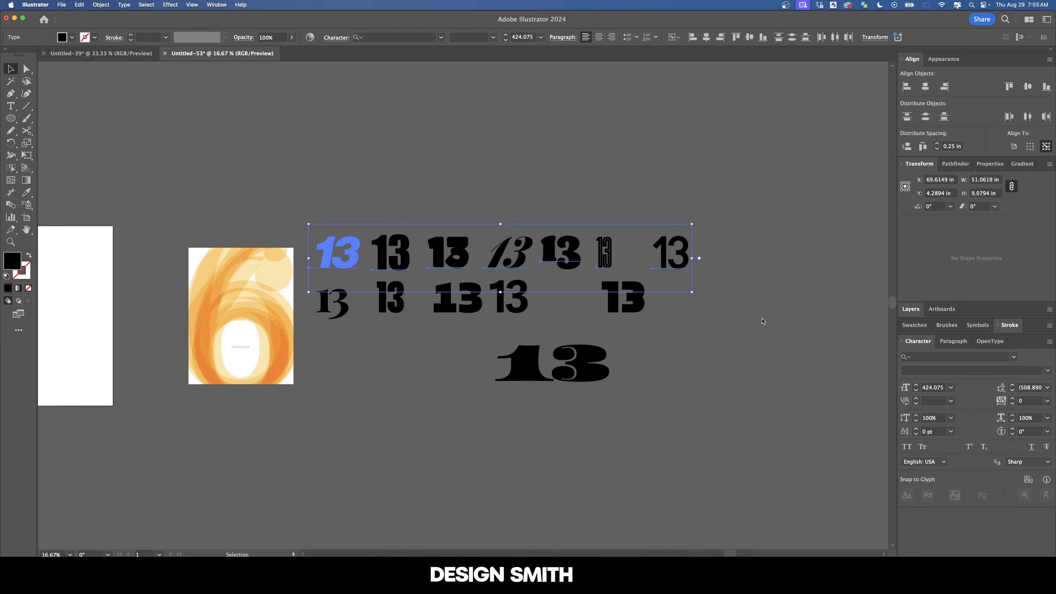
Align the lower 13s, including the wide Federal one, into one row using the serif 13 as the key object
click(757, 323)
drag(314, 303, 631, 396)
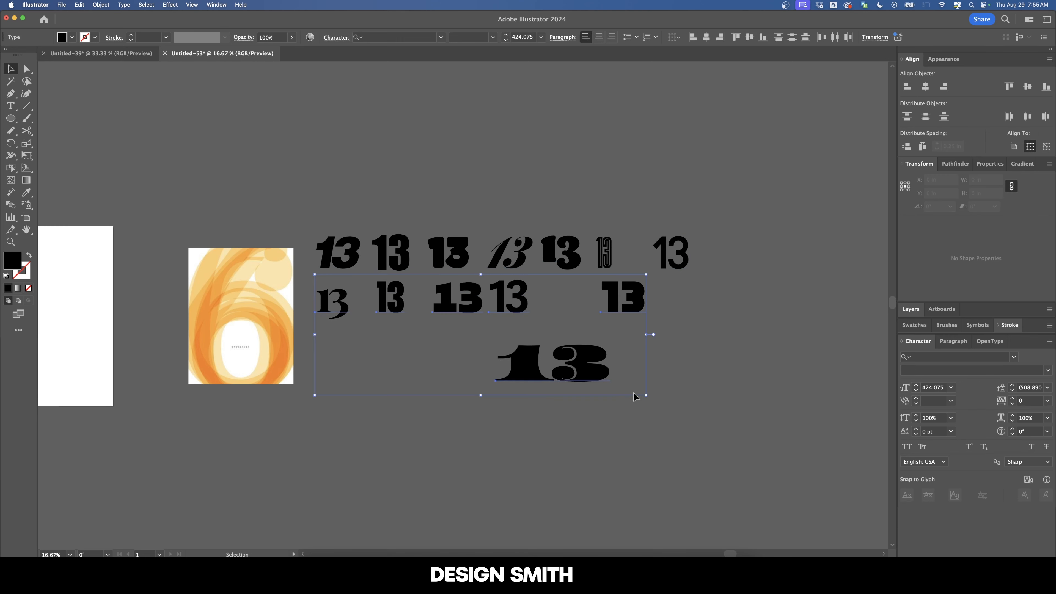
click(337, 306)
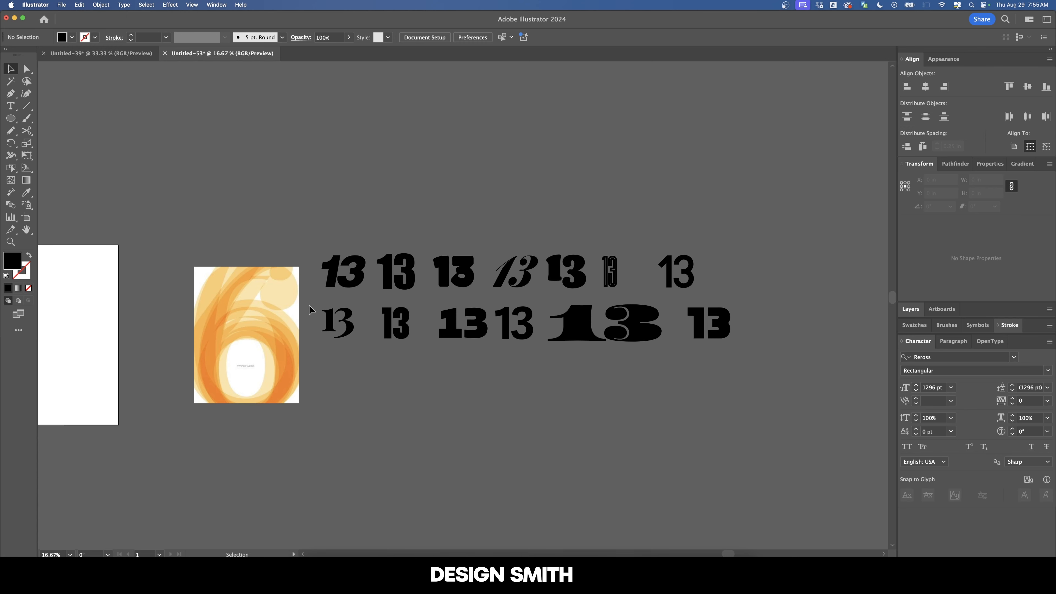
Move the whole second row of 13s straight down to leave a wide gap below the first row
drag(309, 310, 738, 333)
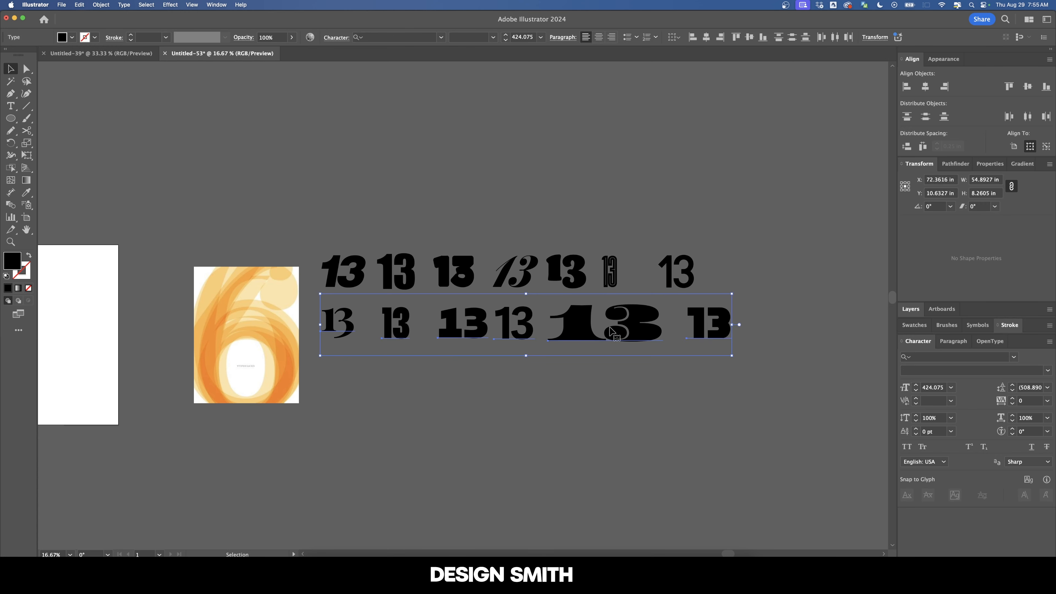
drag(610, 333, 610, 415)
click(599, 350)
drag(667, 358, 639, 324)
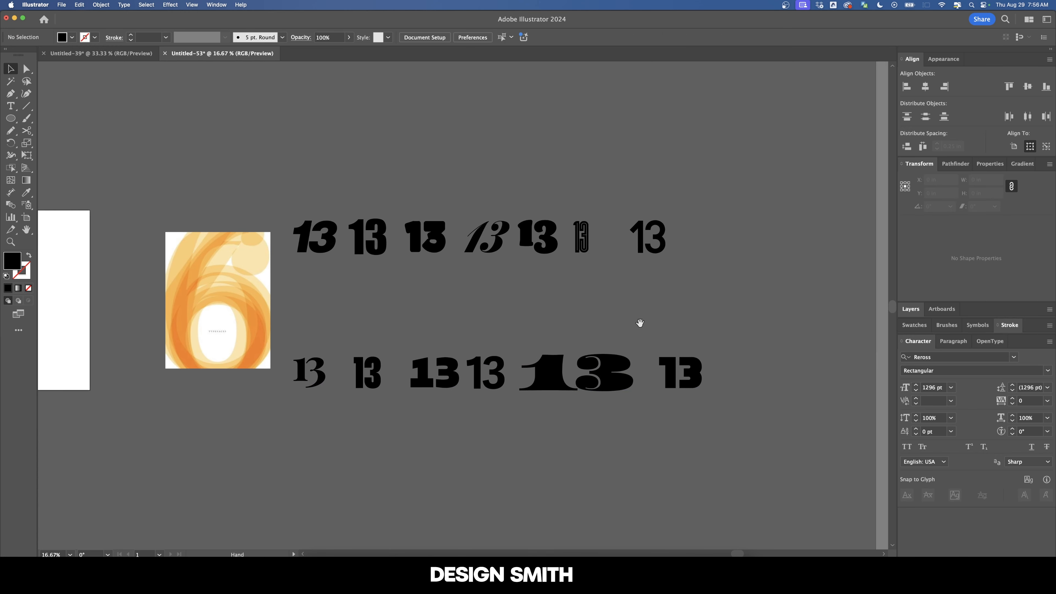
Convert all the 13s in both rows to outlines
drag(715, 325, 278, 436)
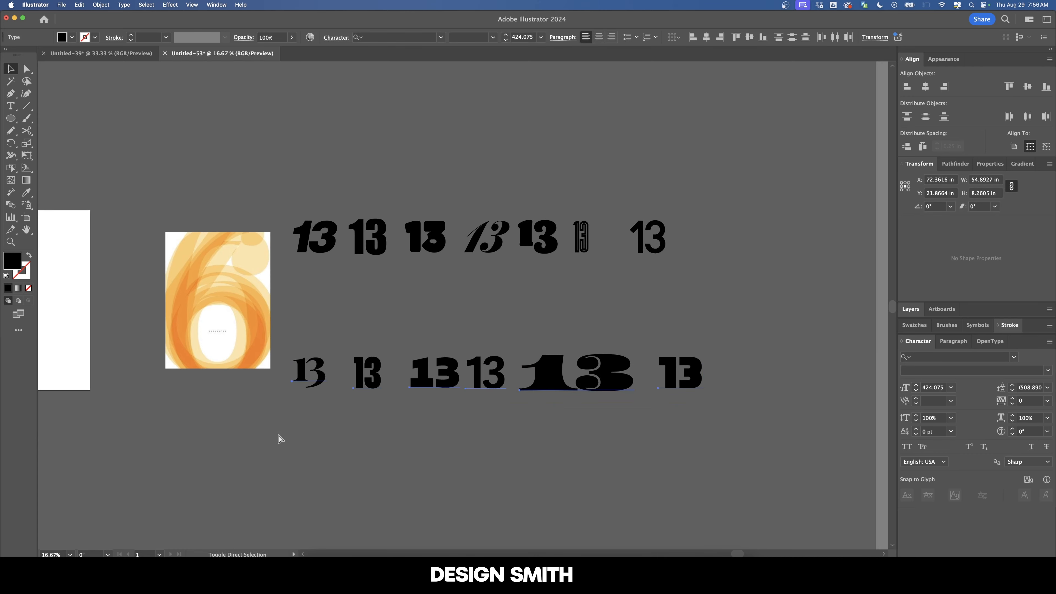
key(shift+super+o)
drag(284, 272, 686, 207)
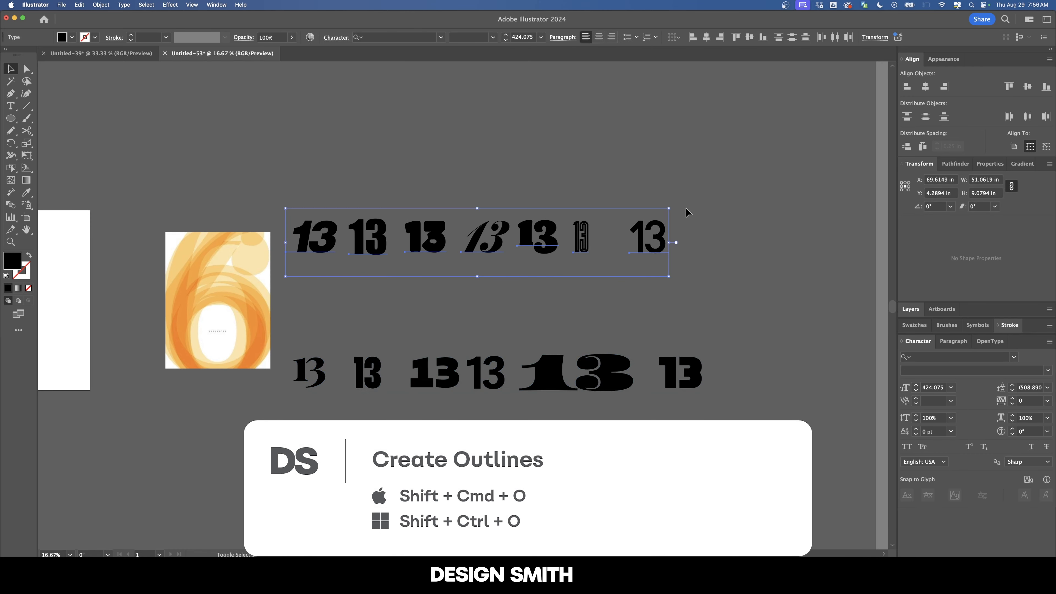
key(shift+super+o)
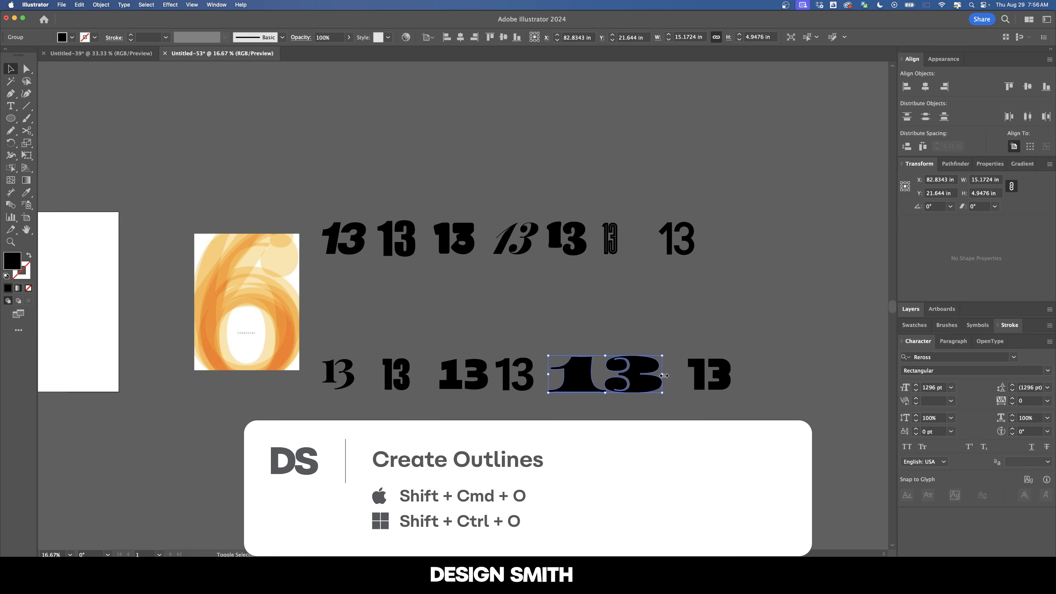
Scale the wide Federal 13 in the lower row down proportionally to about 11.46 in wide
drag(664, 376, 649, 374)
click(601, 344)
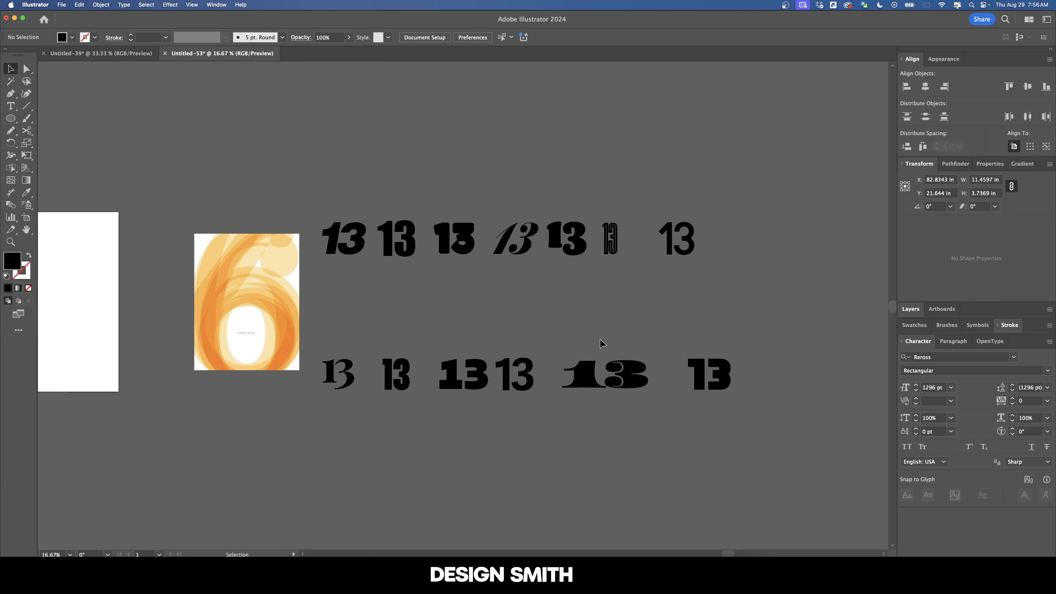
drag(601, 344, 605, 336)
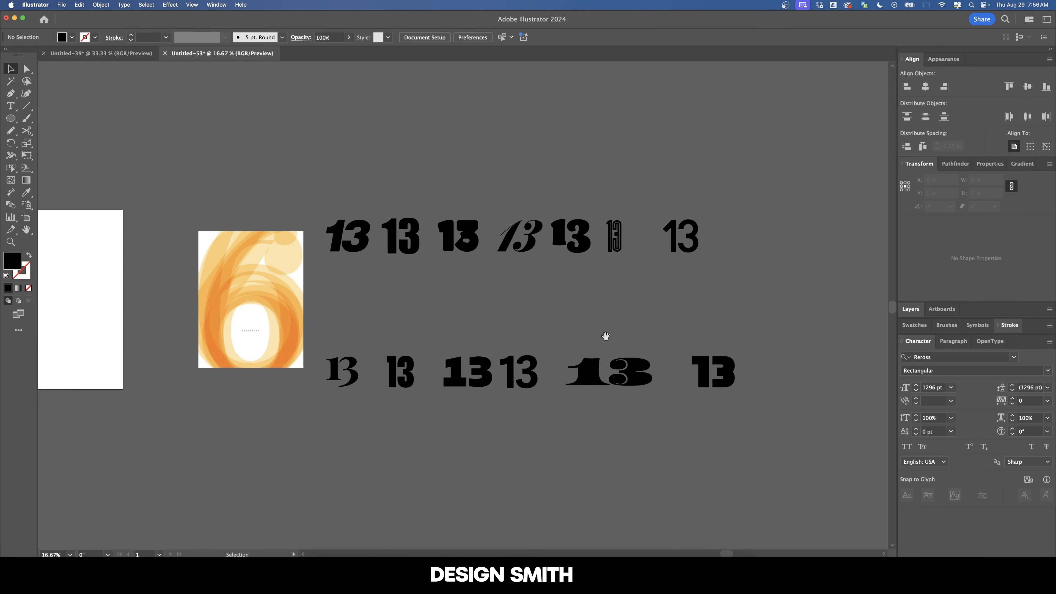
click(621, 373)
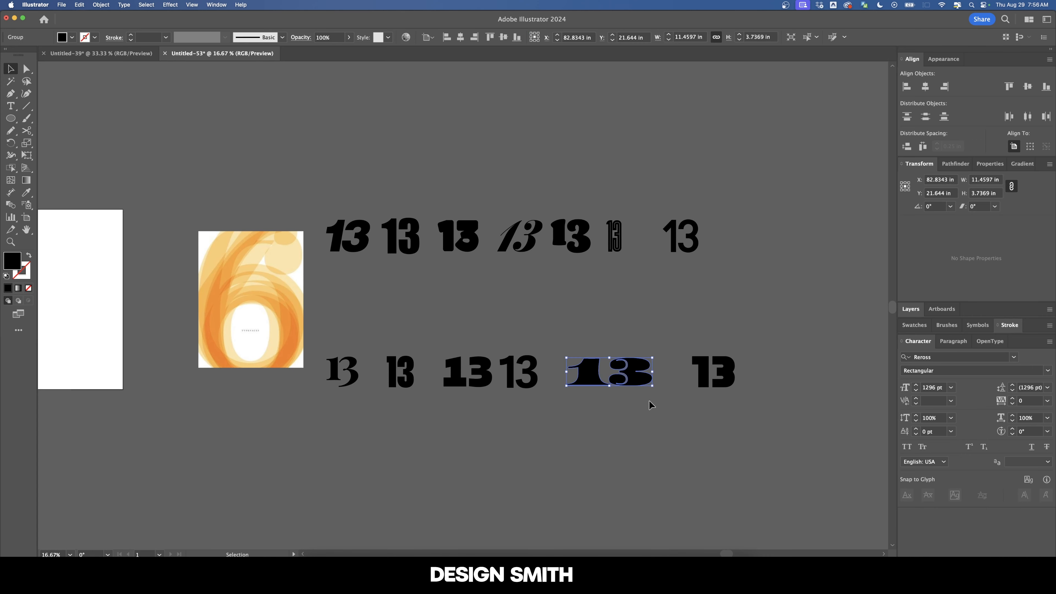
click(651, 405)
scroll(372, 261, up, 1)
scroll(372, 262, left, 1)
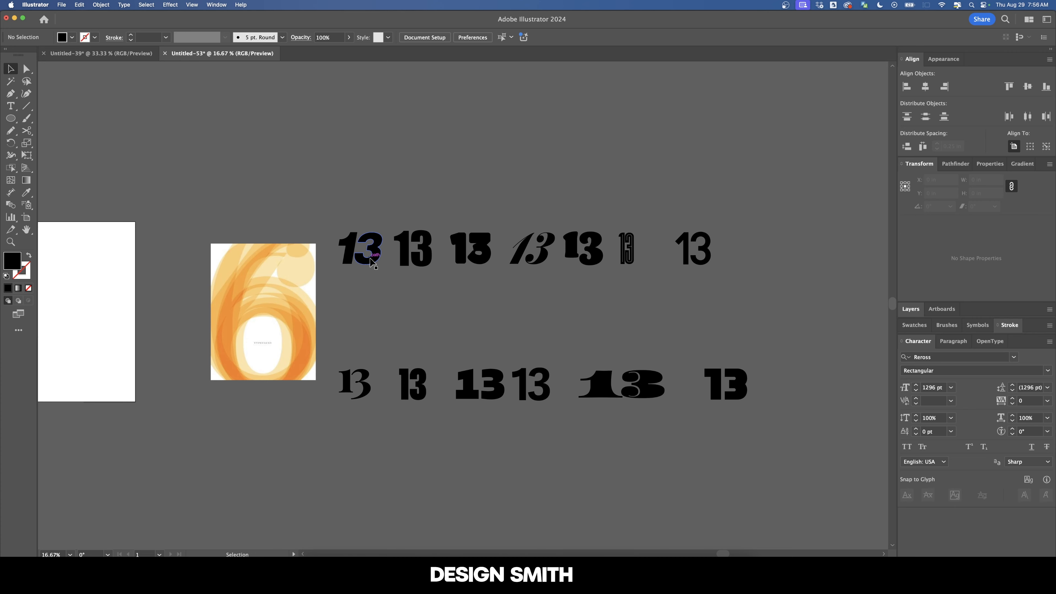
Lower the opacity of the 13s in the upper row to varied levels, entering 60% for the first one
click(371, 260)
click(333, 39)
text(60)
click(424, 250)
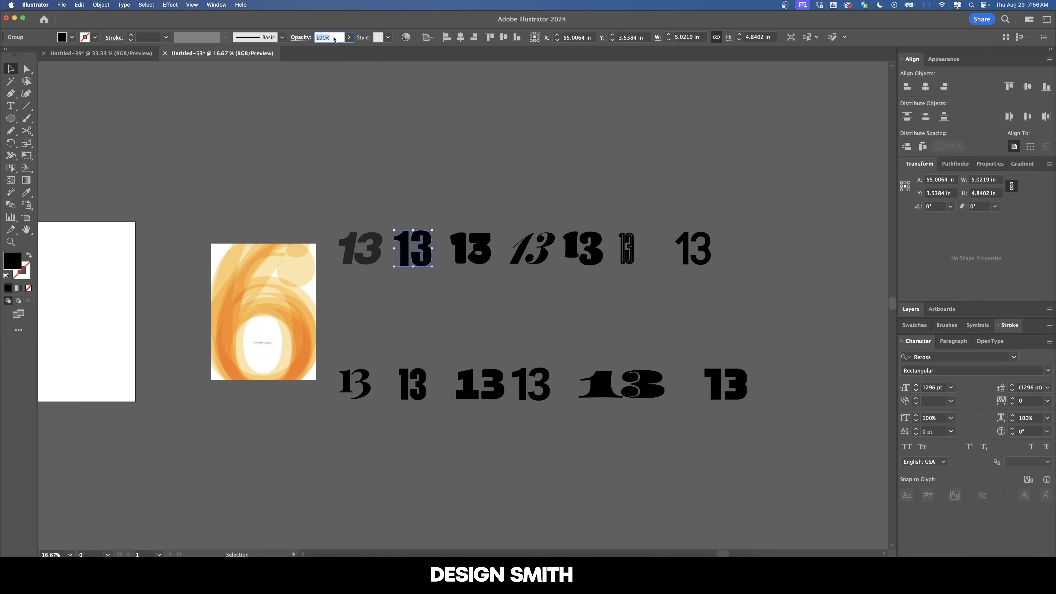
click(573, 250)
click(688, 252)
Lower the opacity of the 13s in the lower row to varied levels, including 30% and, for the last one, 70%
click(404, 385)
click(333, 40)
text(30)
click(468, 384)
click(523, 384)
click(604, 383)
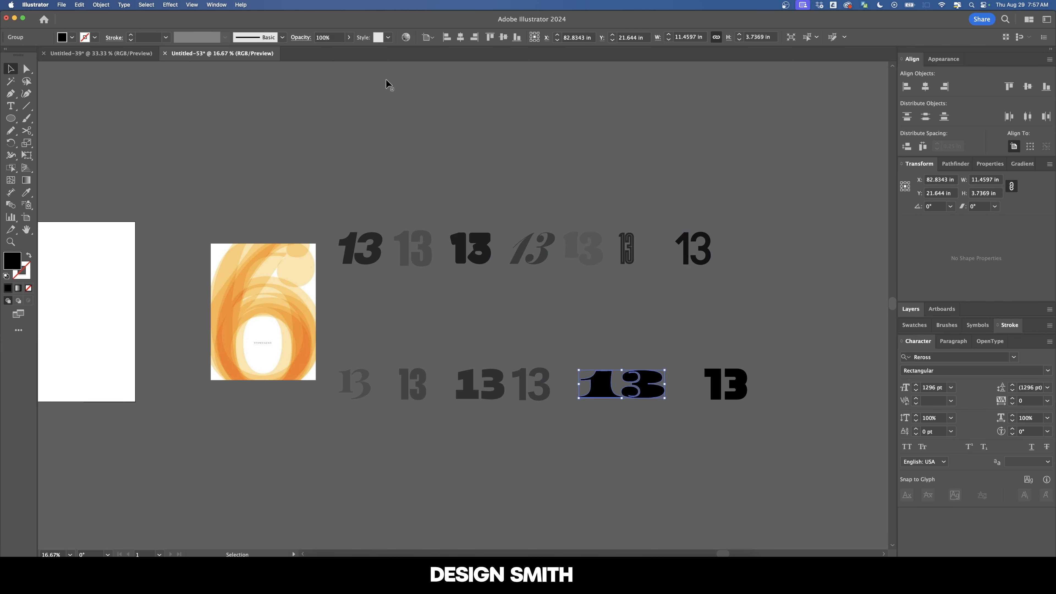
click(716, 384)
text(70)
click(766, 330)
Stack all the 13s in the middle of the blank artboard by aligning their horizontal and vertical centers to it
scroll(767, 331, left, 2)
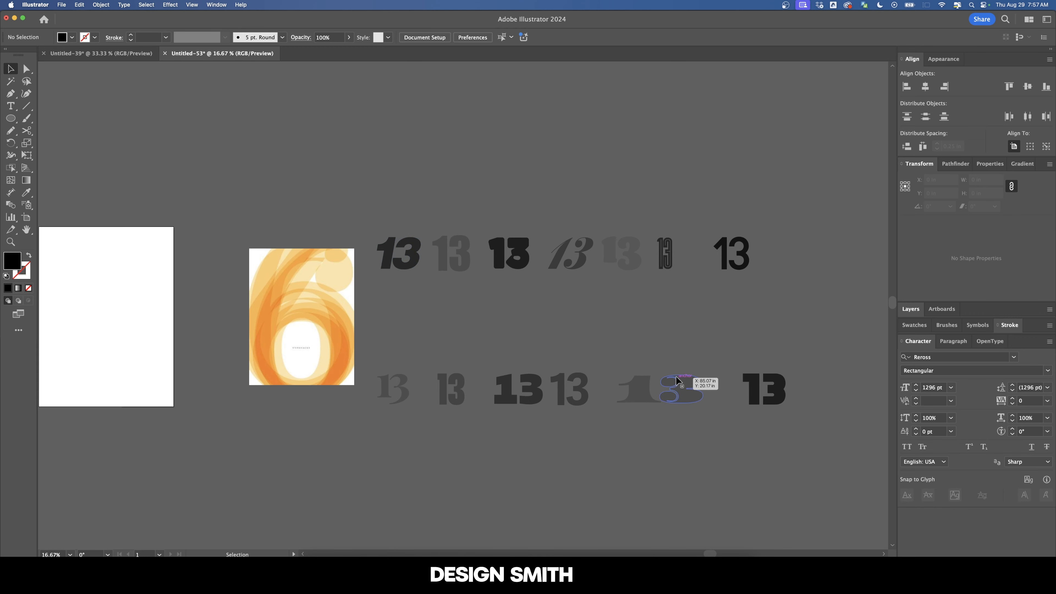
scroll(595, 335, left, 1)
mouse_move(595, 334)
mouse_down()
mouse_move(672, 333)
mouse_move(575, 333)
mouse_up()
scroll(672, 334, down, 1)
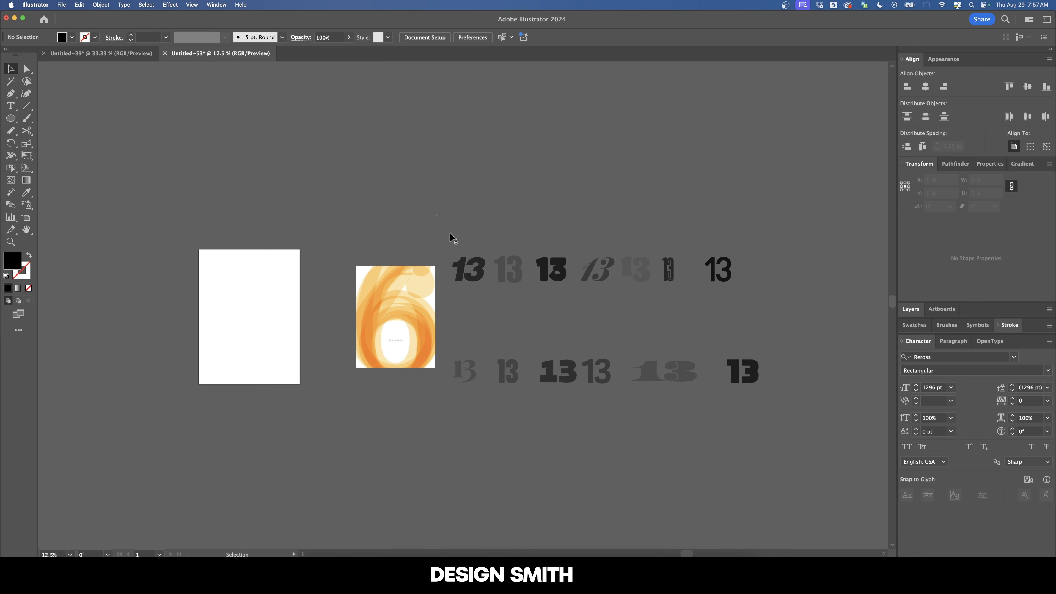
drag(451, 236, 818, 433)
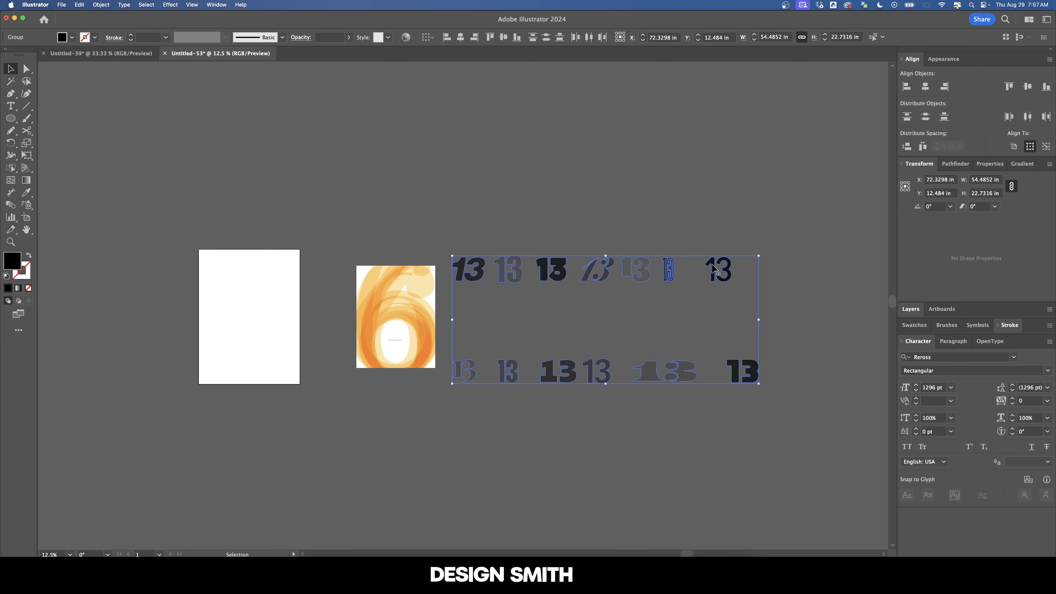
click(1016, 147)
click(927, 87)
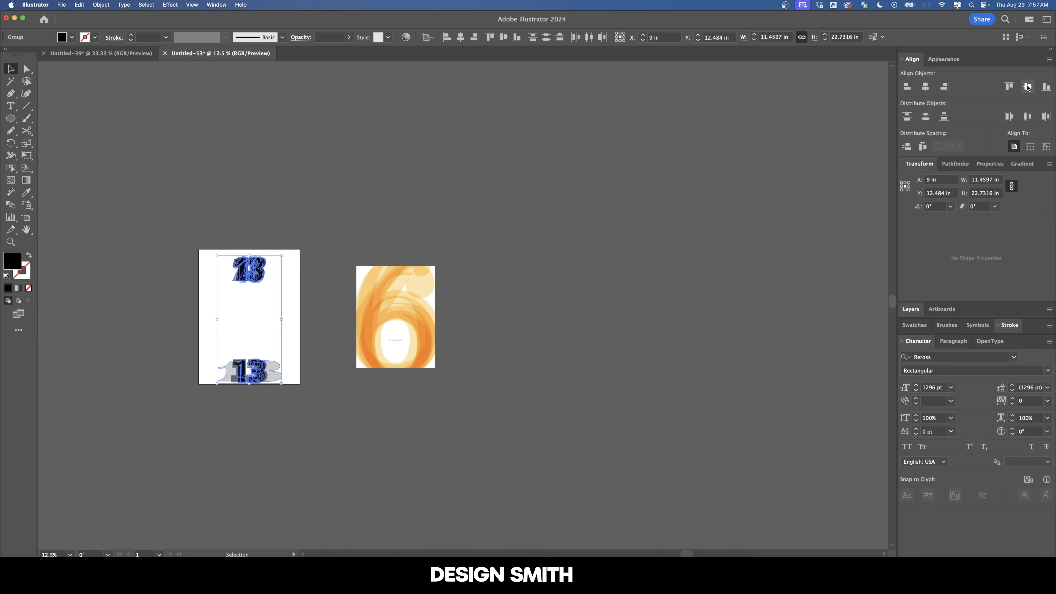
click(1028, 87)
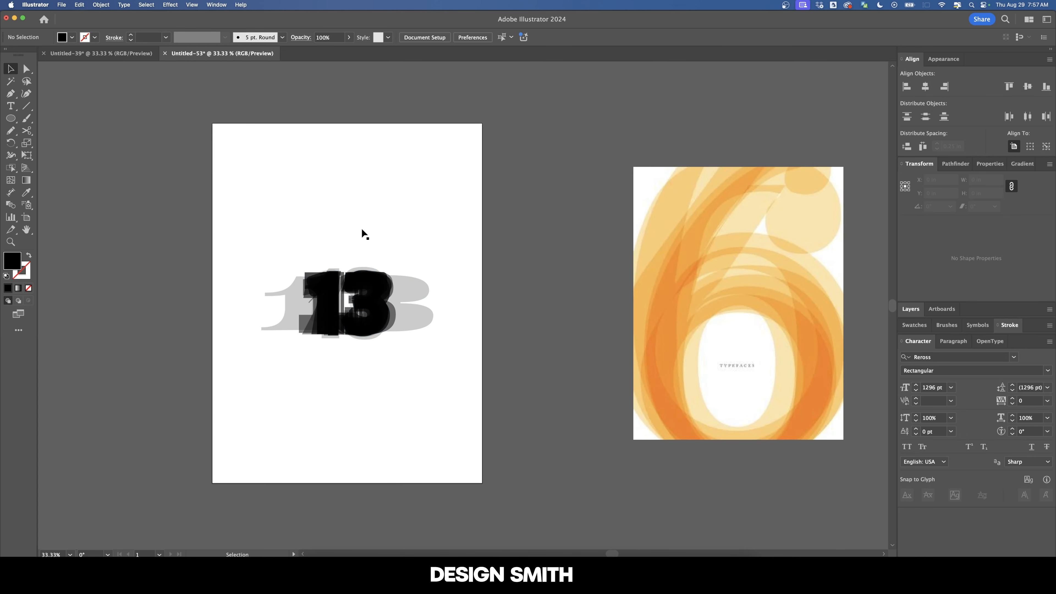
Enlarge the stacked 13s proportionally, entering a height of 8 in and raising it to 23 in
drag(268, 246, 374, 316)
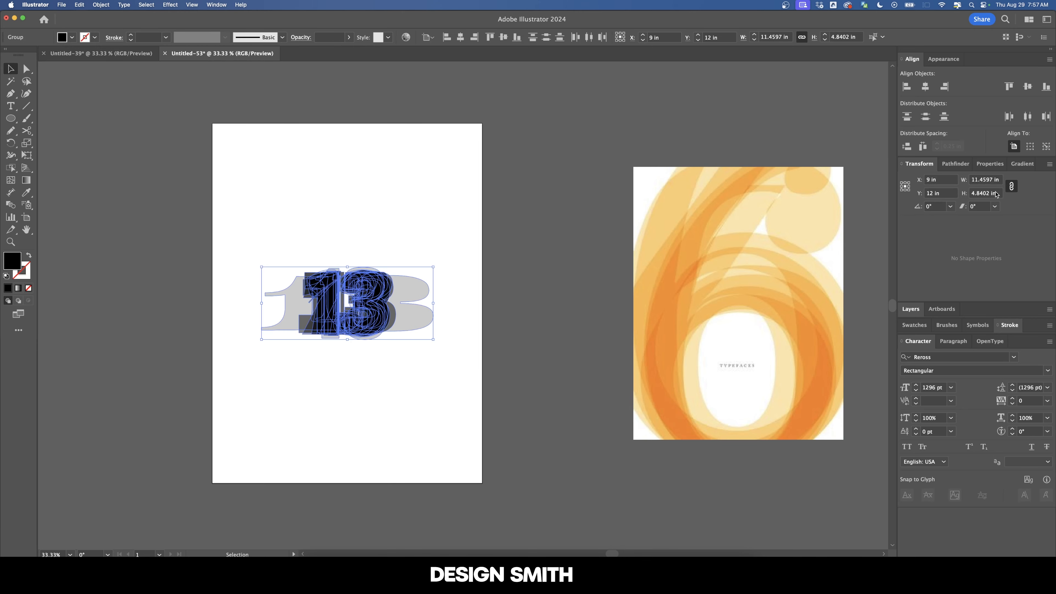
click(986, 193)
text(8)
key(Return)
key(Up)
key(Up)
key(Up)
key(Up)
key(Up)
key(Up)
key(Up)
key(Up)
key(Up)
key(Up)
key(Up)
key(Up)
key(Up)
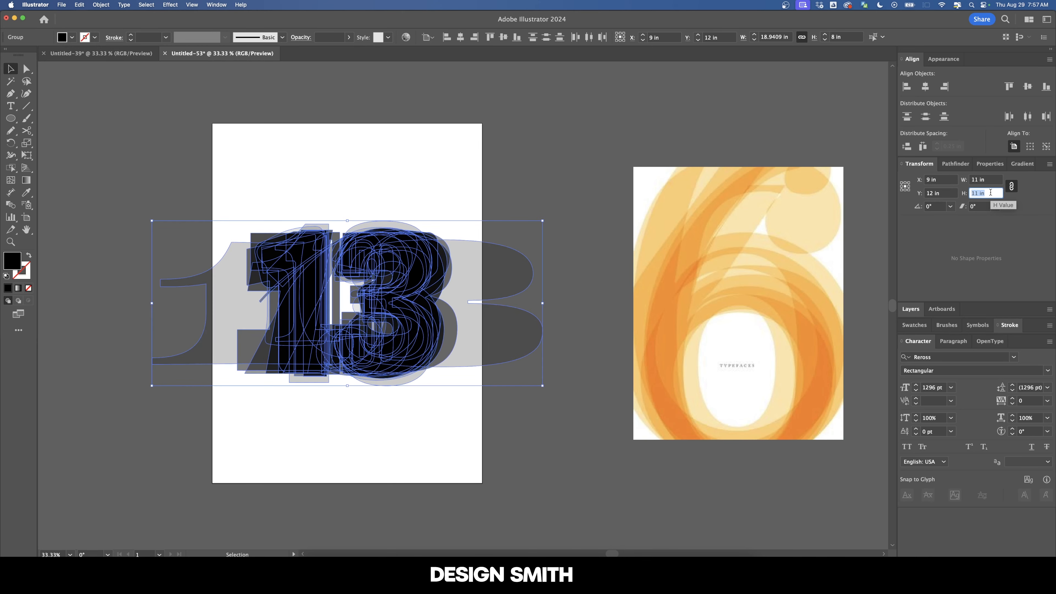
key(Up)
key(Up)
key(Up)
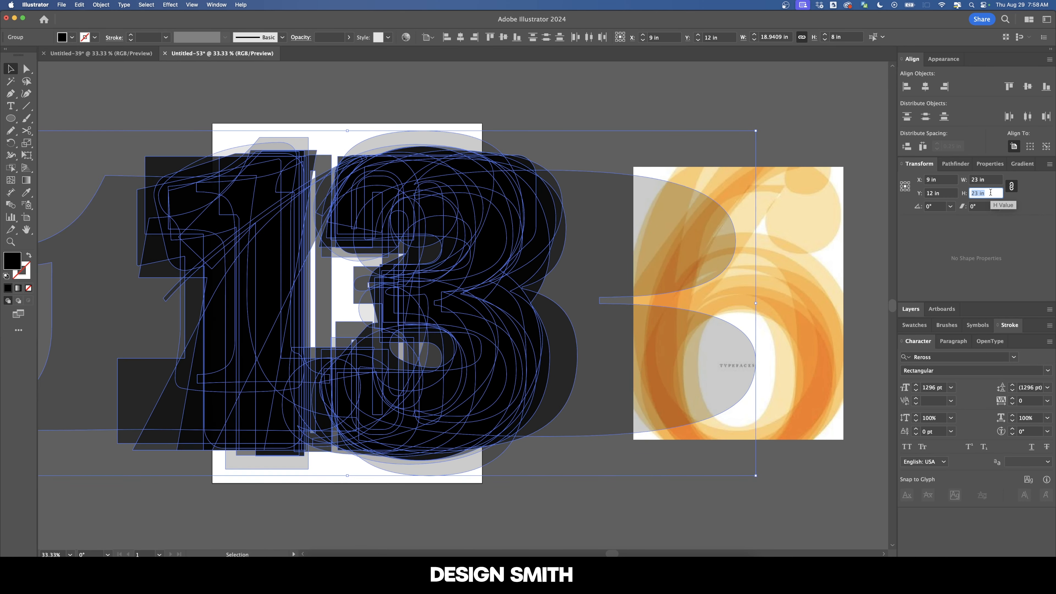
Fill all the stacked 13s with orange from the swatches and check their overlap in outline view
key(Down)
key(Up)
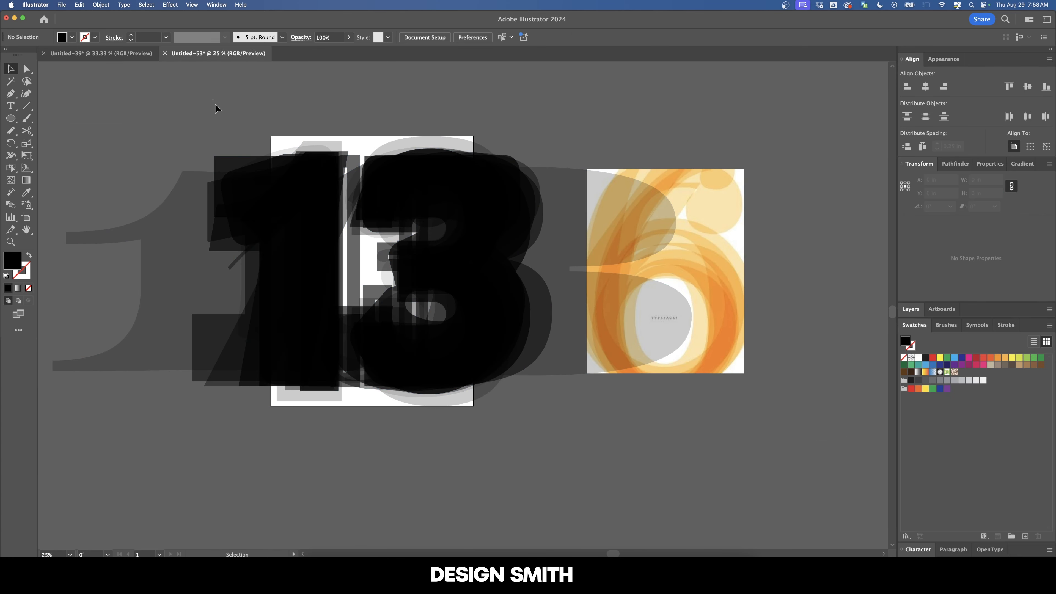
drag(215, 105, 521, 459)
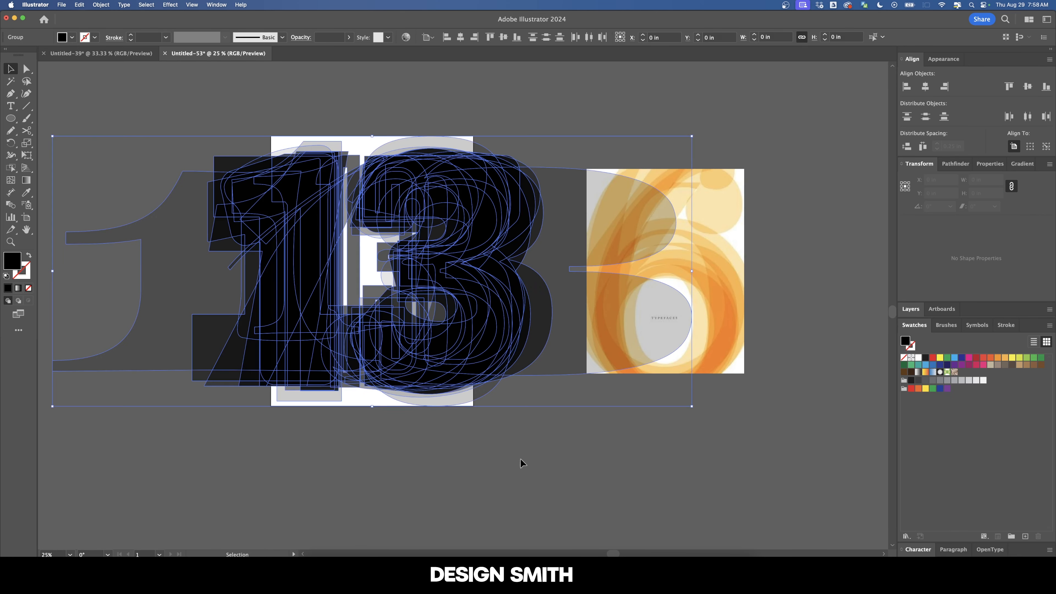
click(997, 361)
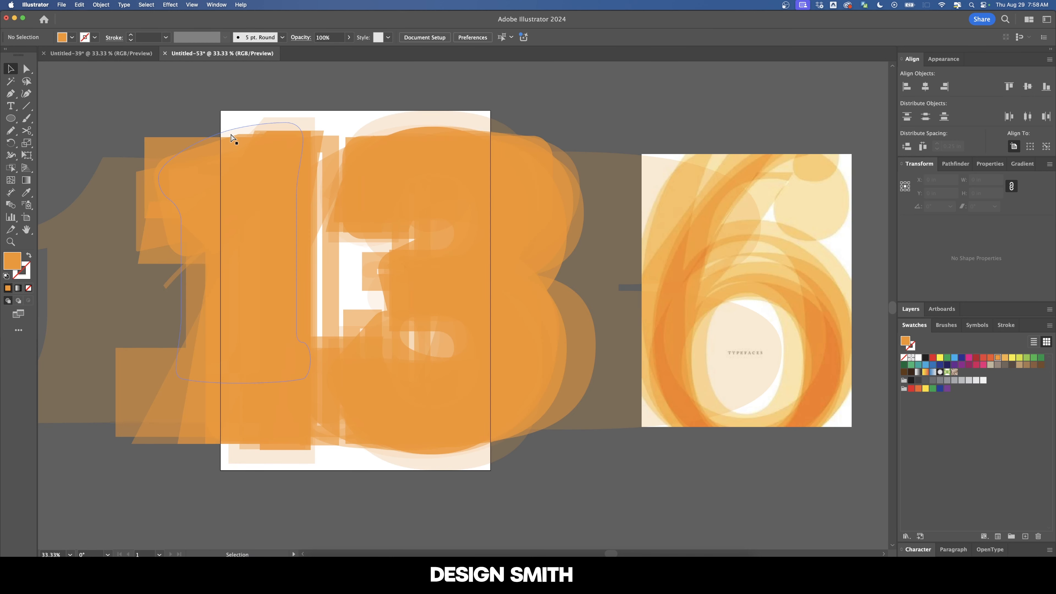
key(super+y)
key(super+y)
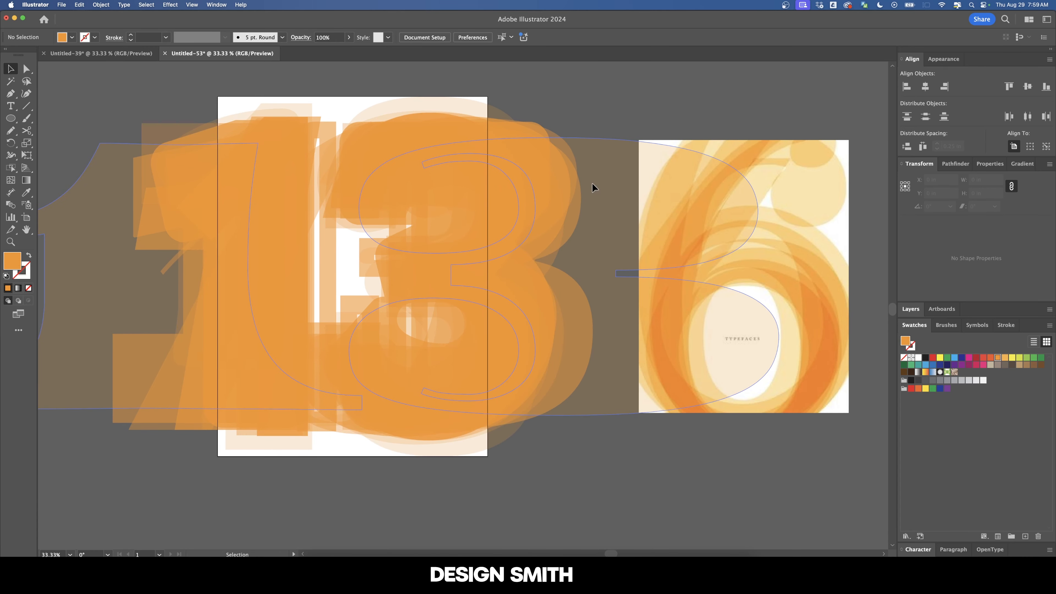
Delete the extra-wide 13 that spills across the reference poster
click(592, 185)
drag(425, 230, 491, 237)
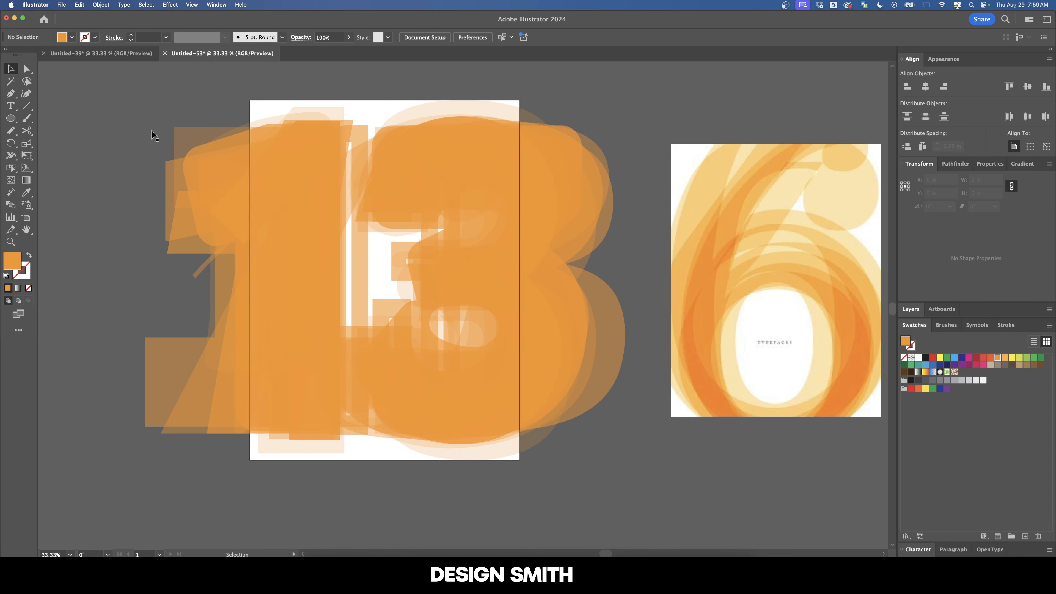
drag(574, 445, 613, 467)
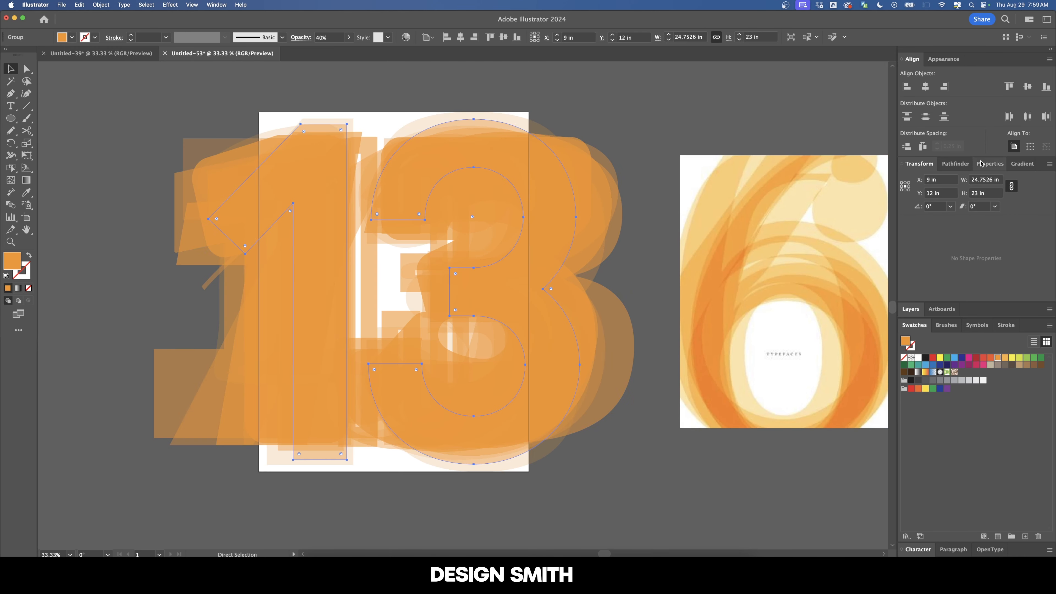
Fine-tune the heights of individual 13s in the stack in 1 in steps, trying 24 in
click(989, 193)
key(Up)
key(Down)
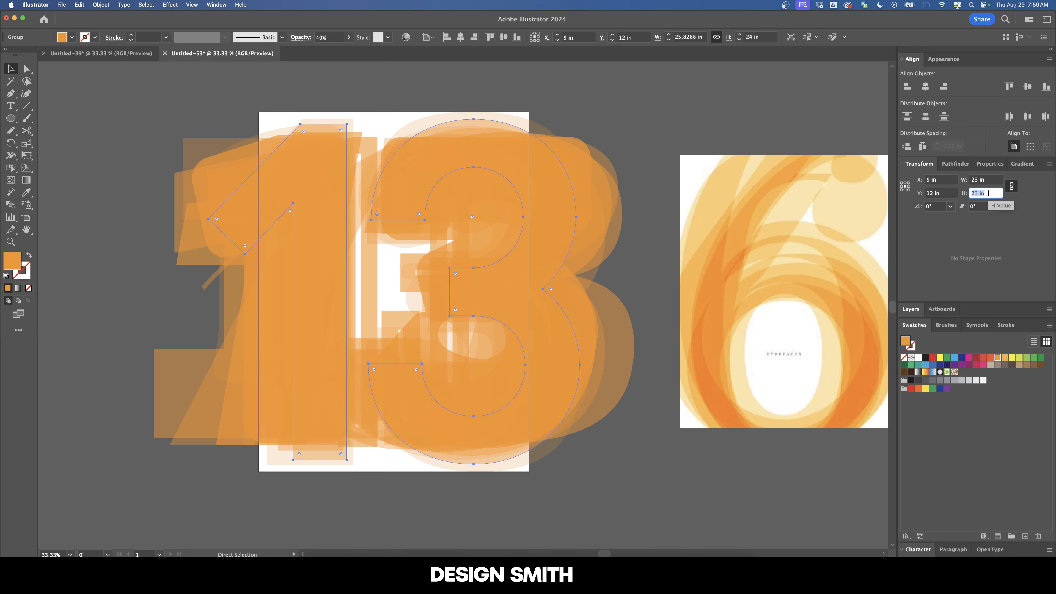
key(Up)
key(Down)
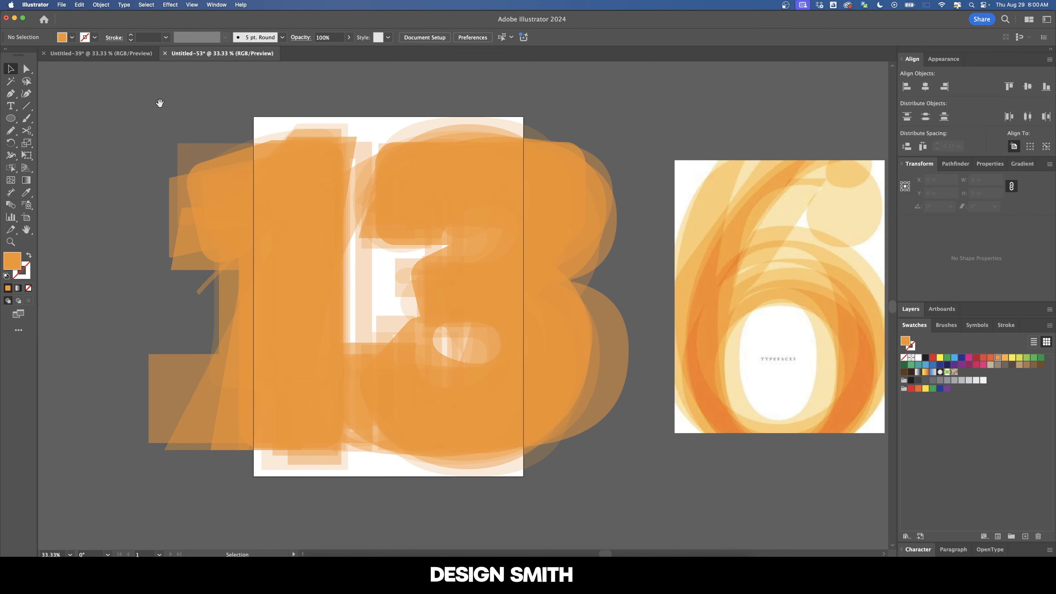
Set the opacity of all the stacked 13s to 20%
drag(159, 103, 619, 521)
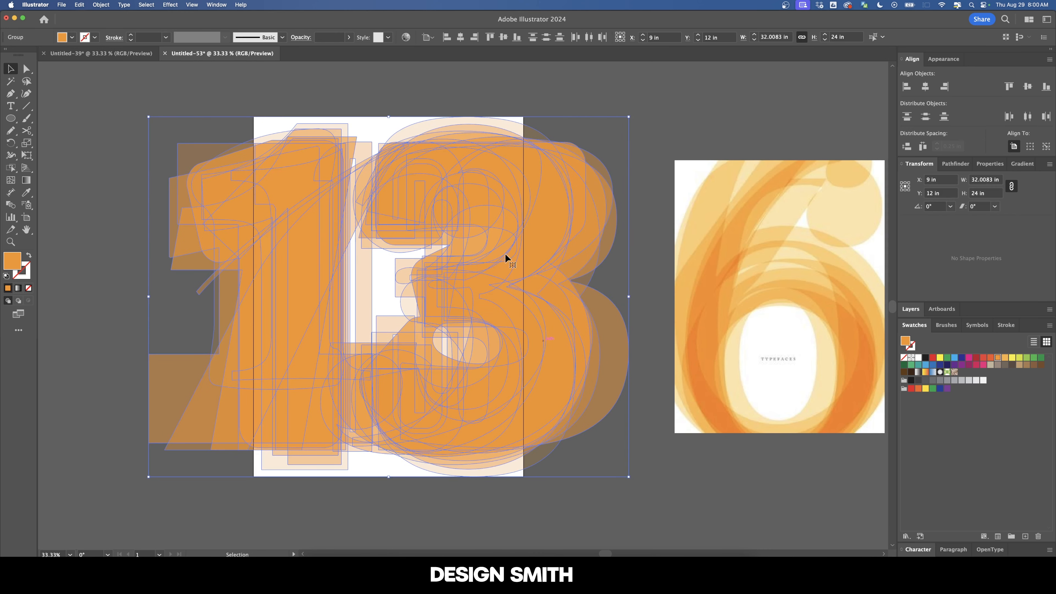
click(341, 37)
text(20)
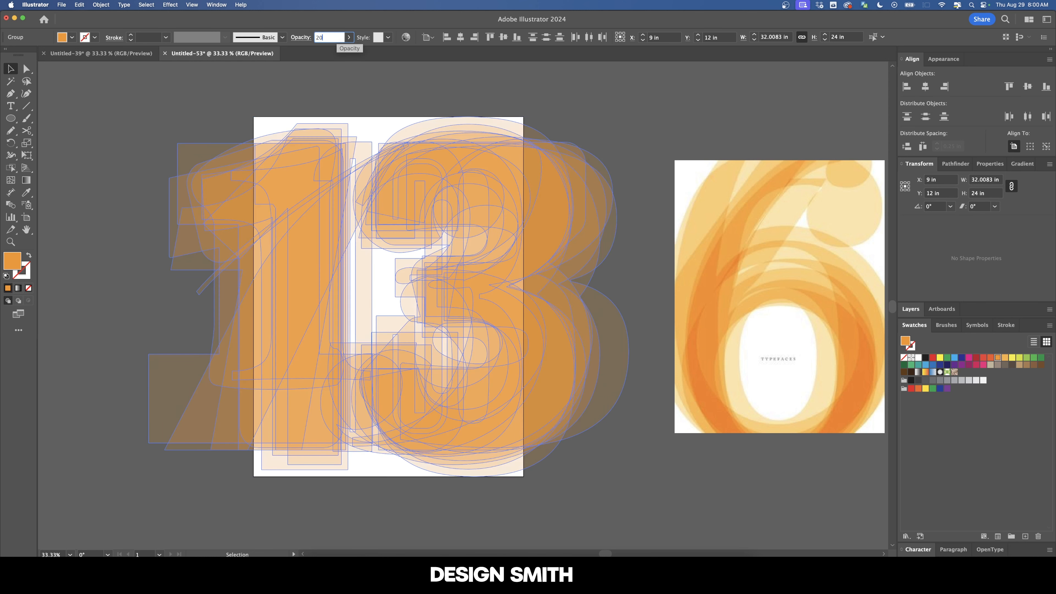
key(Return)
click(398, 80)
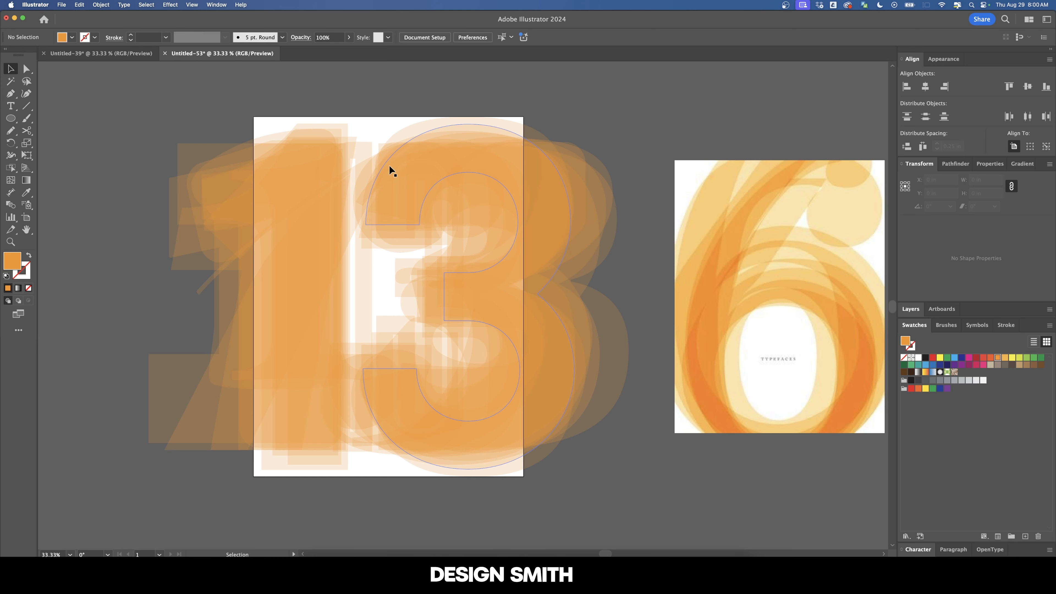
Raise the opacity of the bold sans-serif 13 in the stack, trying 60% and settling on 90%
click(416, 136)
click(335, 38)
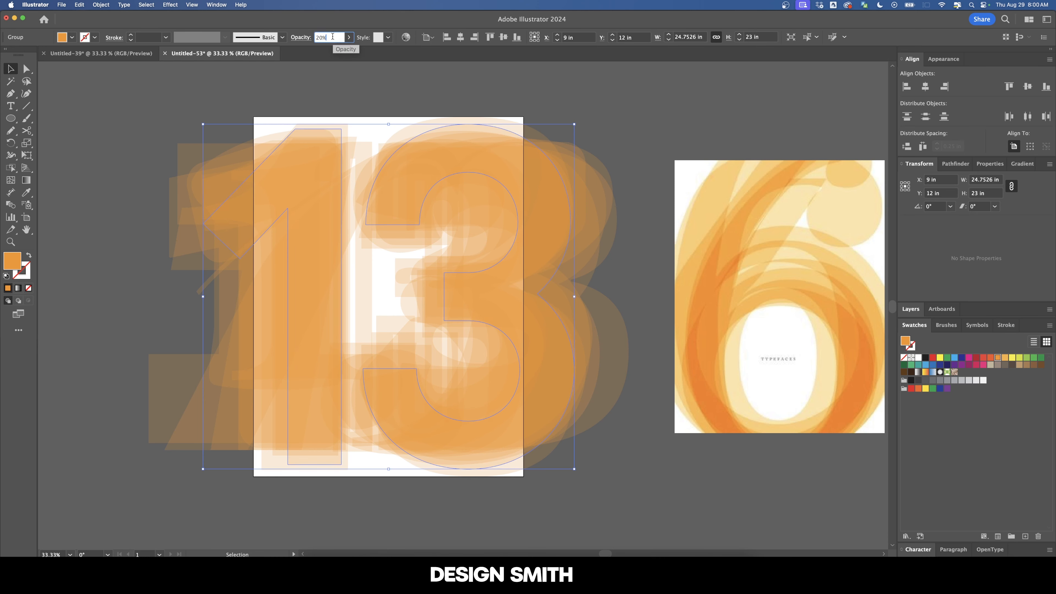
text(50)
key(Return)
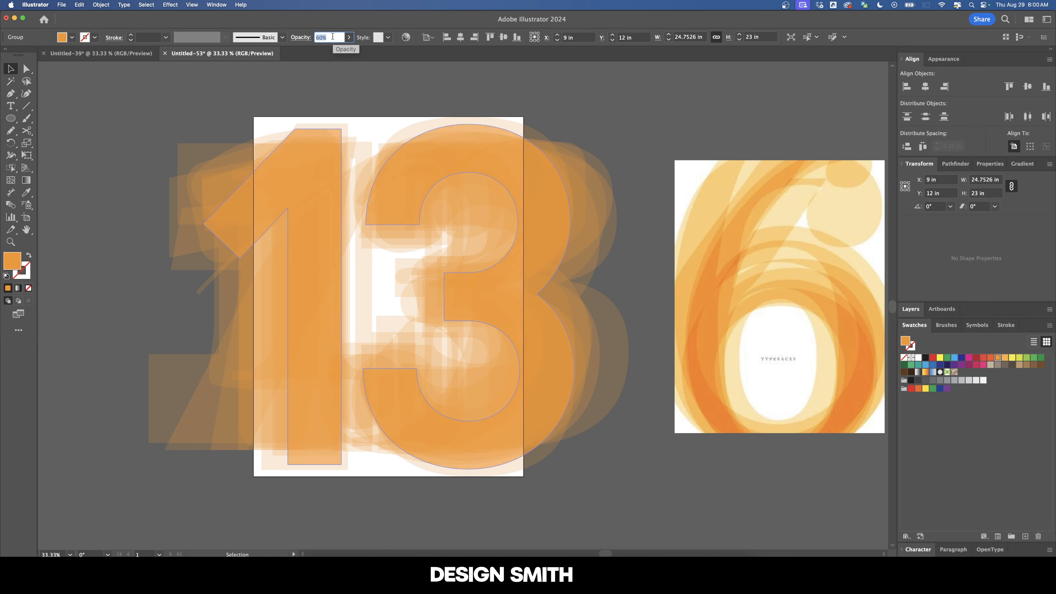
click(607, 105)
text(90)
key(Return)
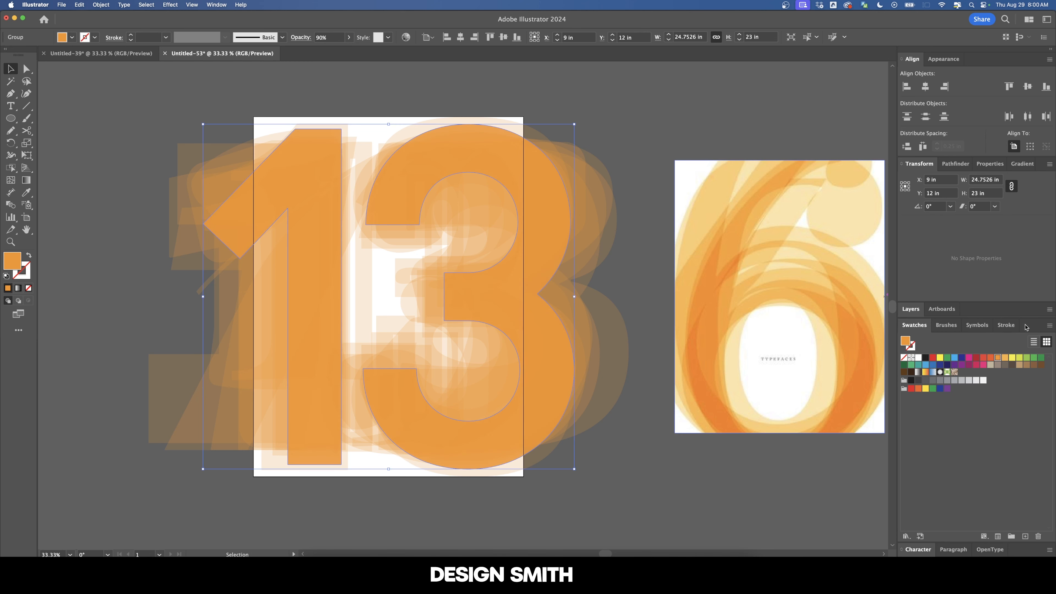
Fill the bold sans-serif 13 with a darker red-orange and send it behind the other 13s
click(1005, 359)
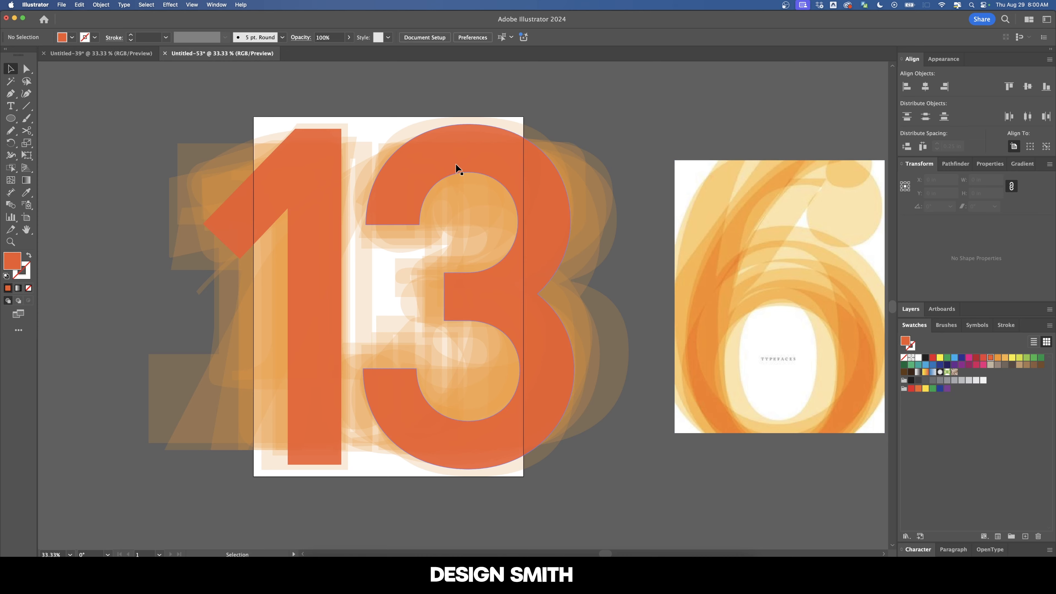
click(458, 169)
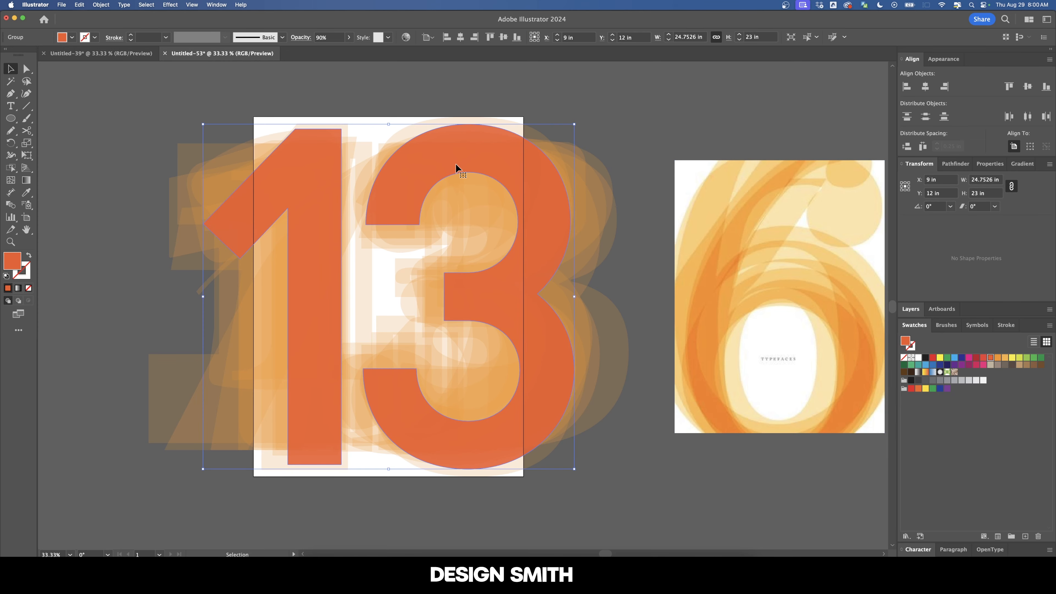
key(shift+super+bracketleft)
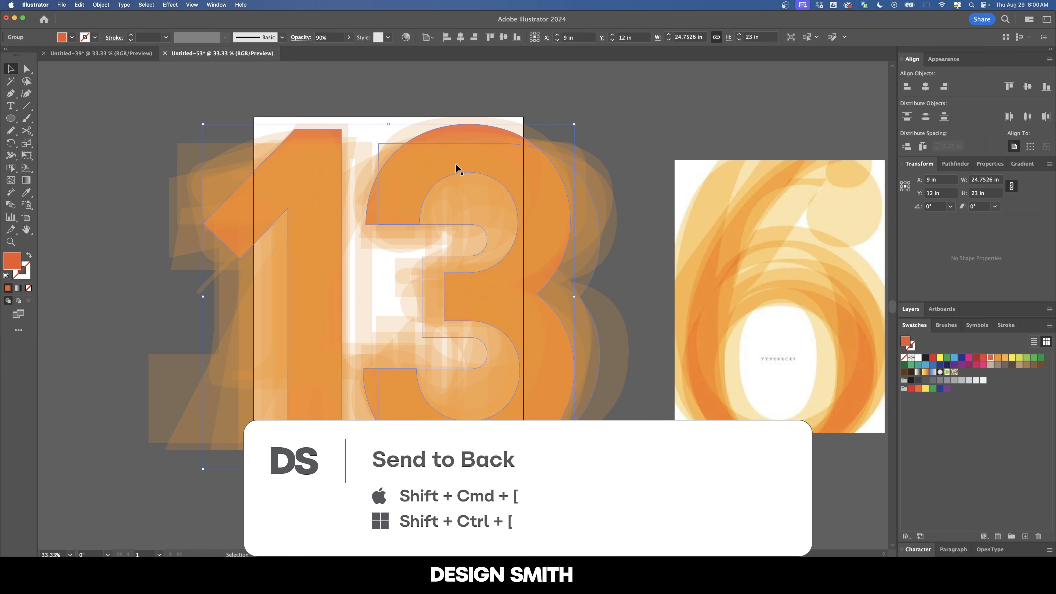
click(637, 113)
Draw an 18 by 24 in rectangle exactly covering the artboard
scroll(497, 229, right, 3)
scroll(497, 229, down, 1)
drag(497, 229, 557, 225)
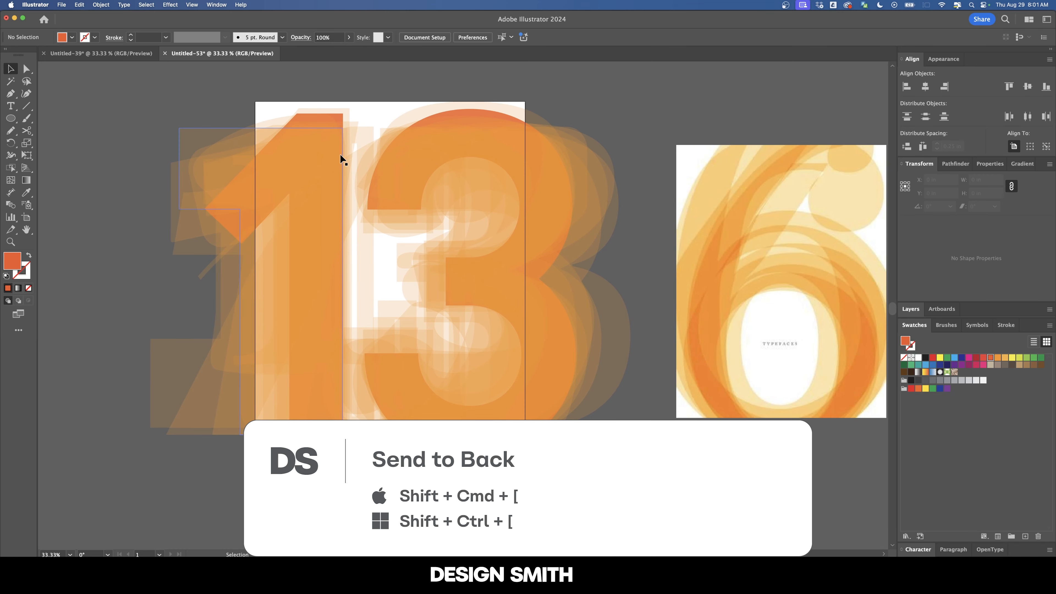
key(m)
scroll(457, 145, left, 3)
scroll(457, 145, up, 1)
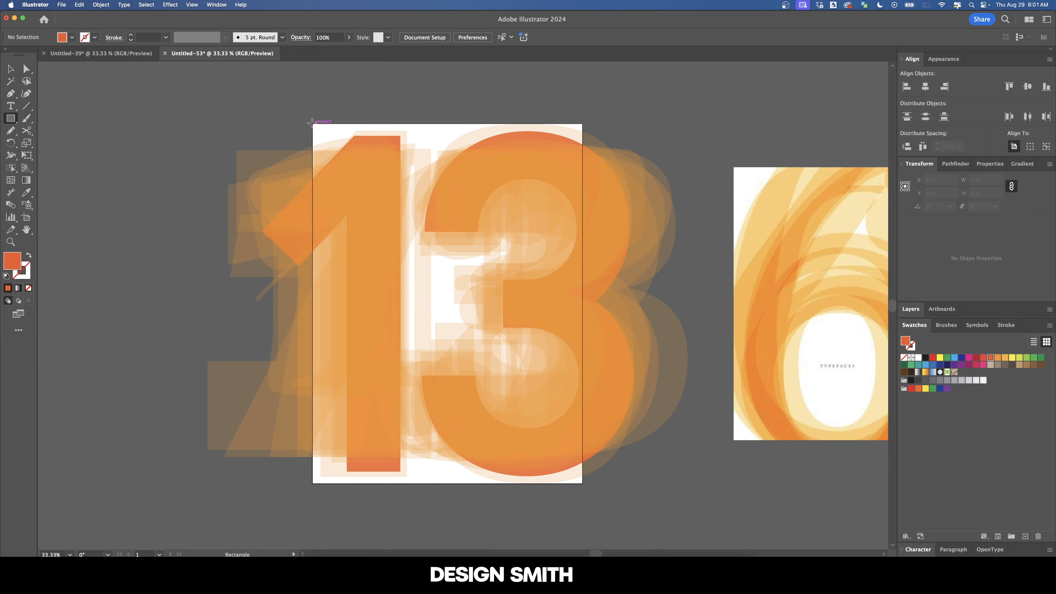
drag(313, 123, 583, 483)
key(v)
Move the rectangle aside from the artboard and group all the overlapping 13s together
scroll(568, 358, left, 3)
scroll(567, 344, down, 1)
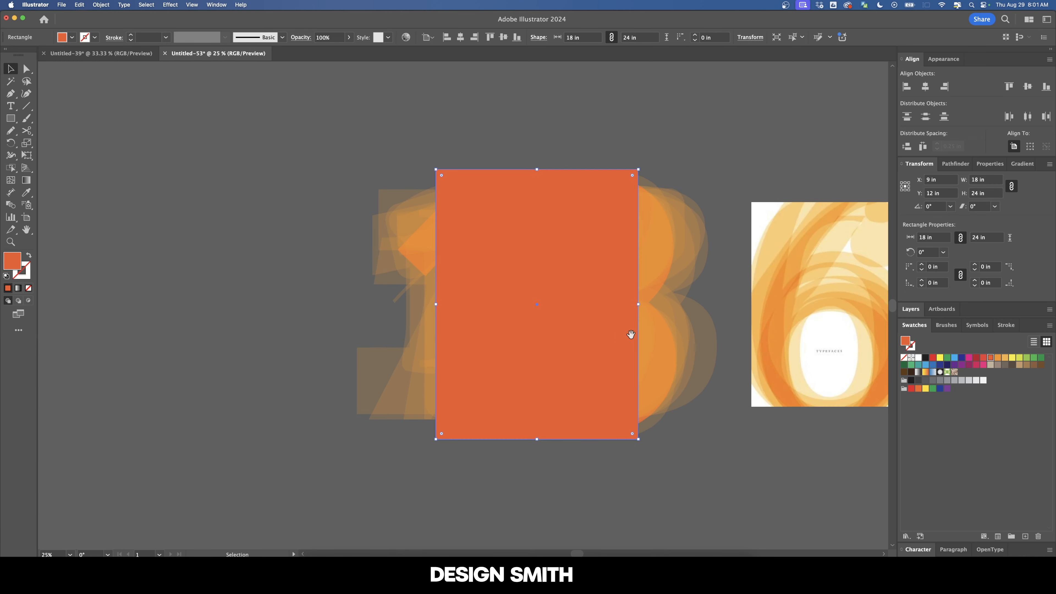
scroll(628, 333, down, 1)
drag(588, 256, 234, 254)
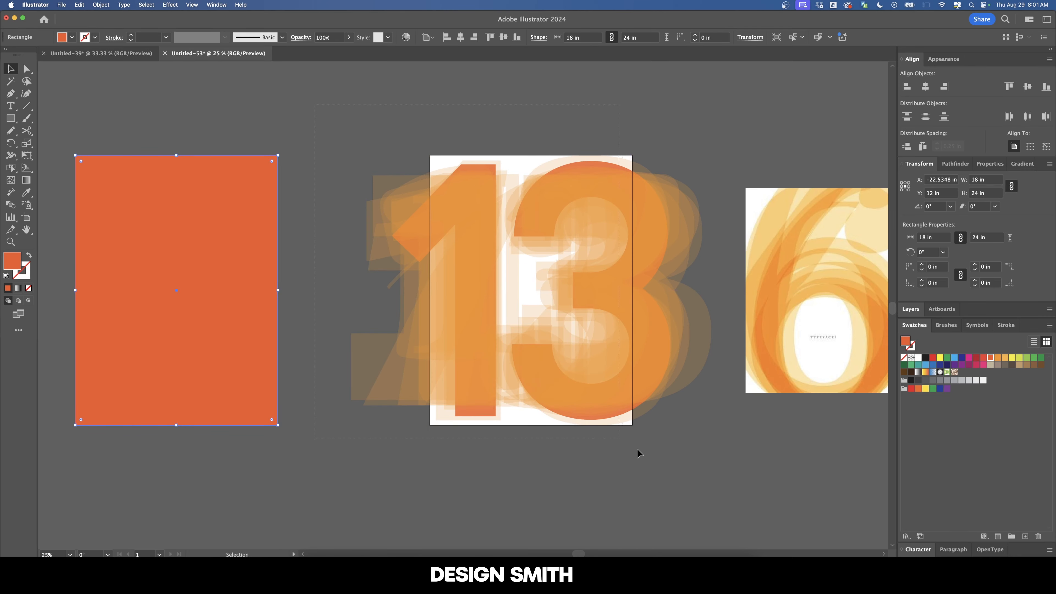
key(alt+super+a)
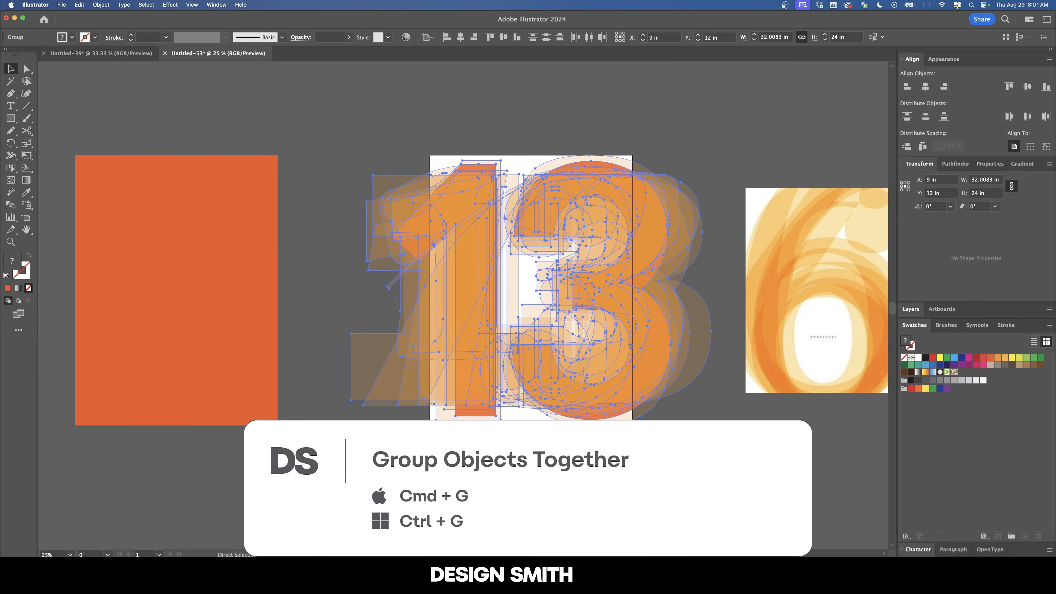
key(super+g)
Center the red-orange rectangle horizontally on the artboard again, over the grouped 13s
click(276, 278)
click(460, 37)
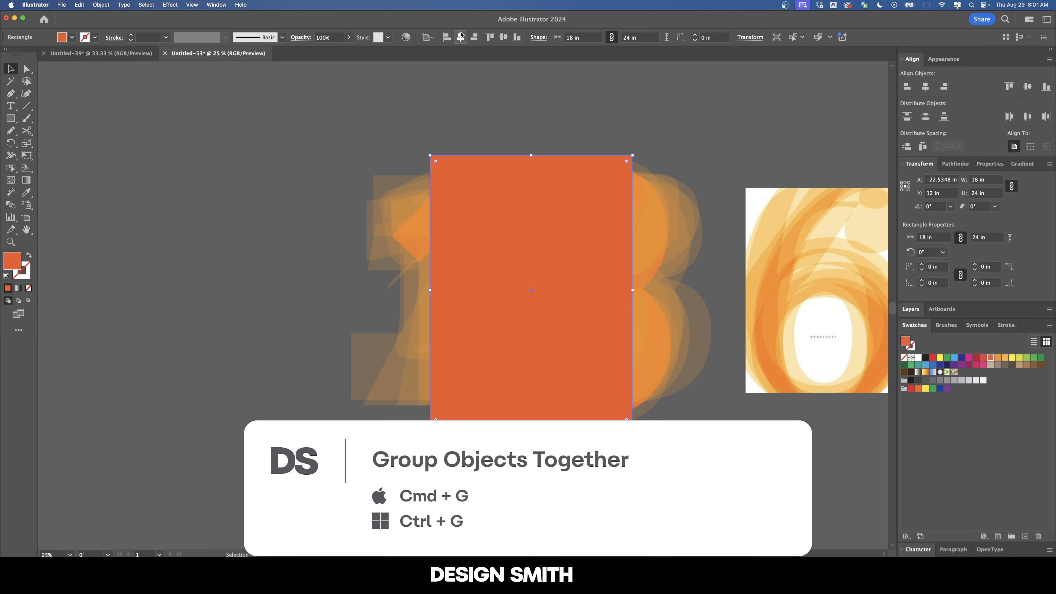
drag(660, 114, 550, 117)
click(550, 118)
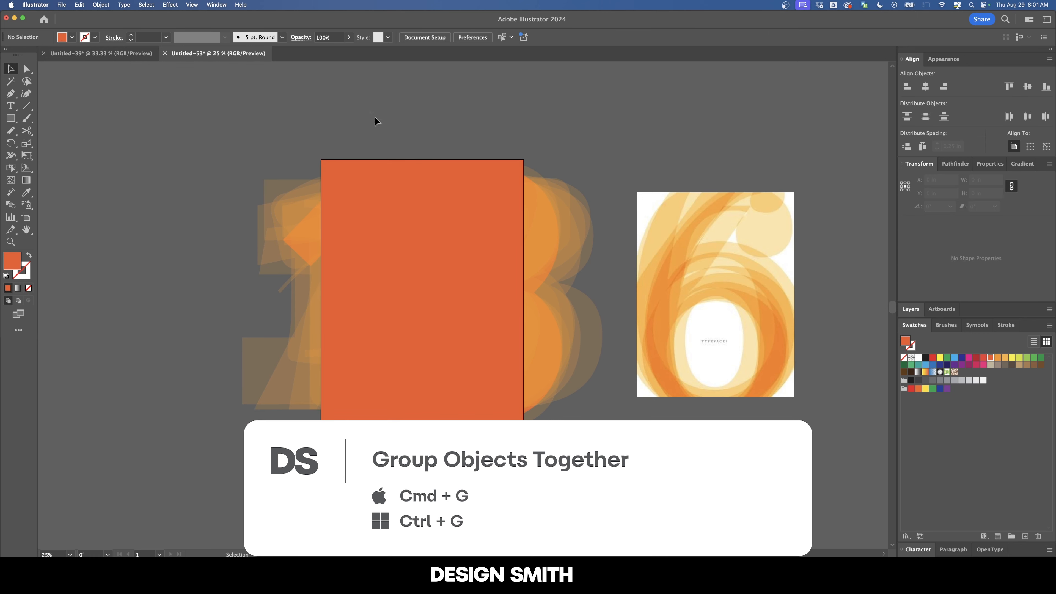
Create a clipping mask that crops the grouped 13s to the rectangle
key(alt+super+a)
key(super+7)
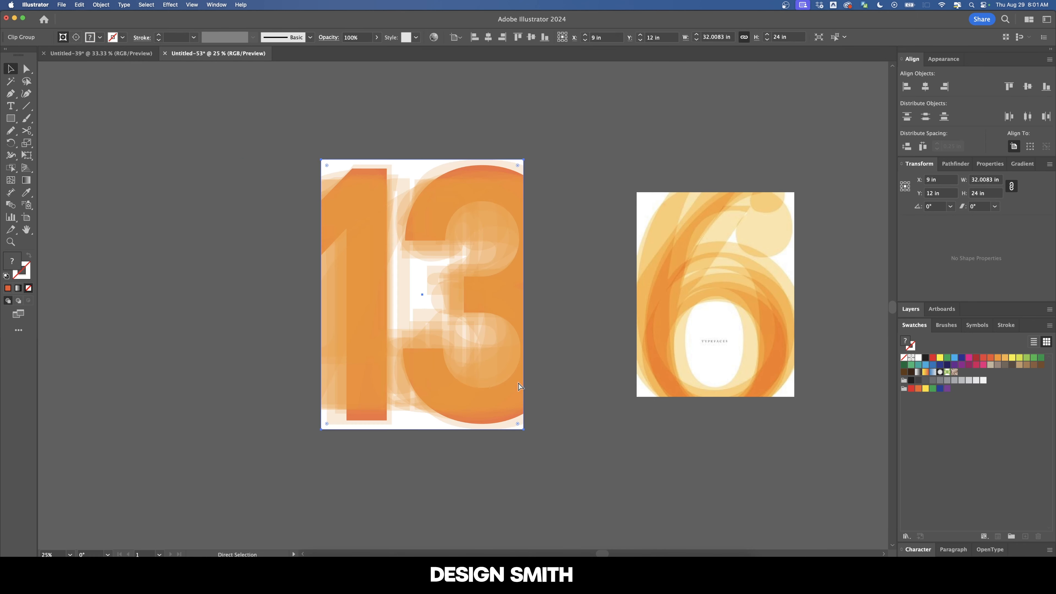
click(567, 217)
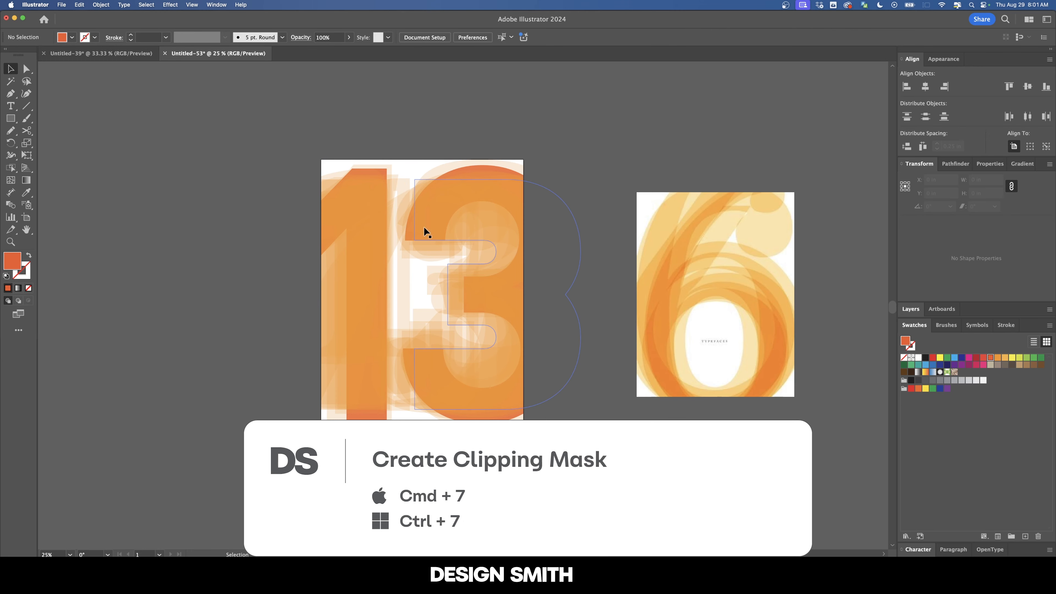
Add the title "the smashing pumpkins" in Garamond Premier Pro Bold Italic Display, scaled to about 115 pt across the middle of the 13 poster
scroll(423, 226, up, 3)
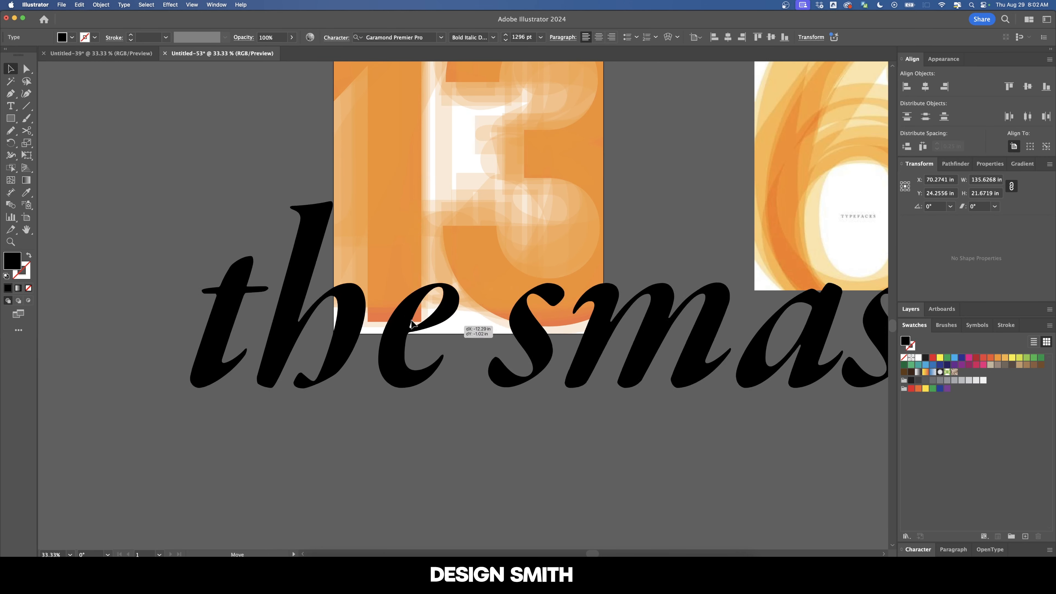
drag(462, 321, 368, 303)
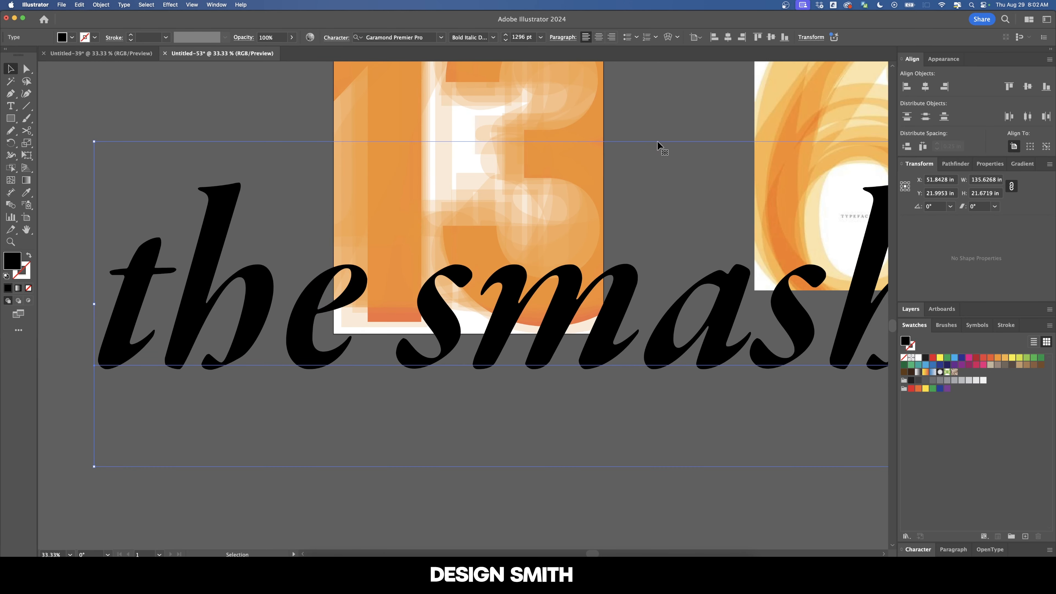
scroll(625, 249, down, 1)
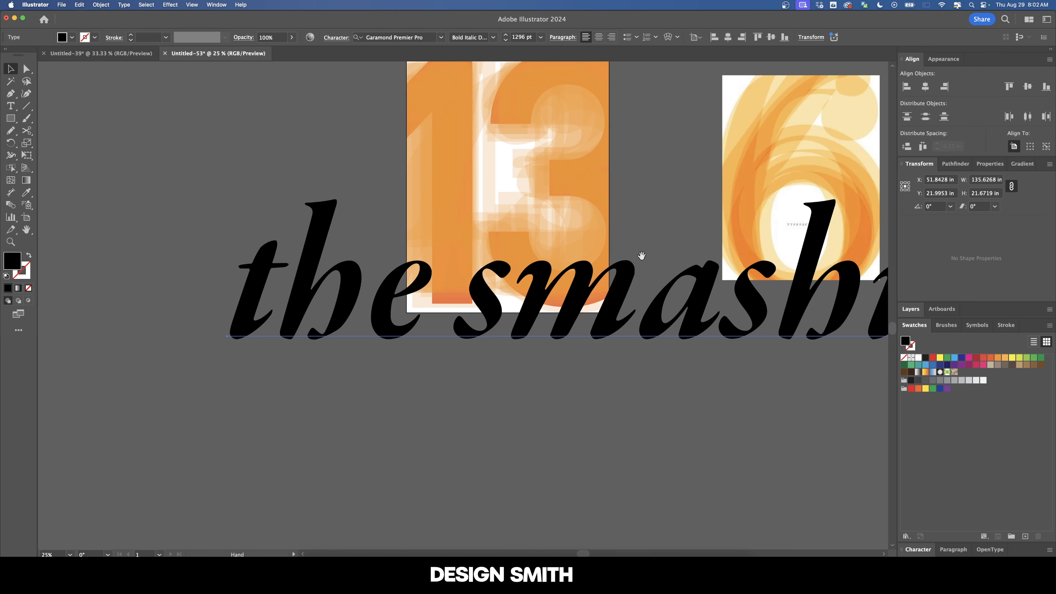
scroll(640, 254, right, 5)
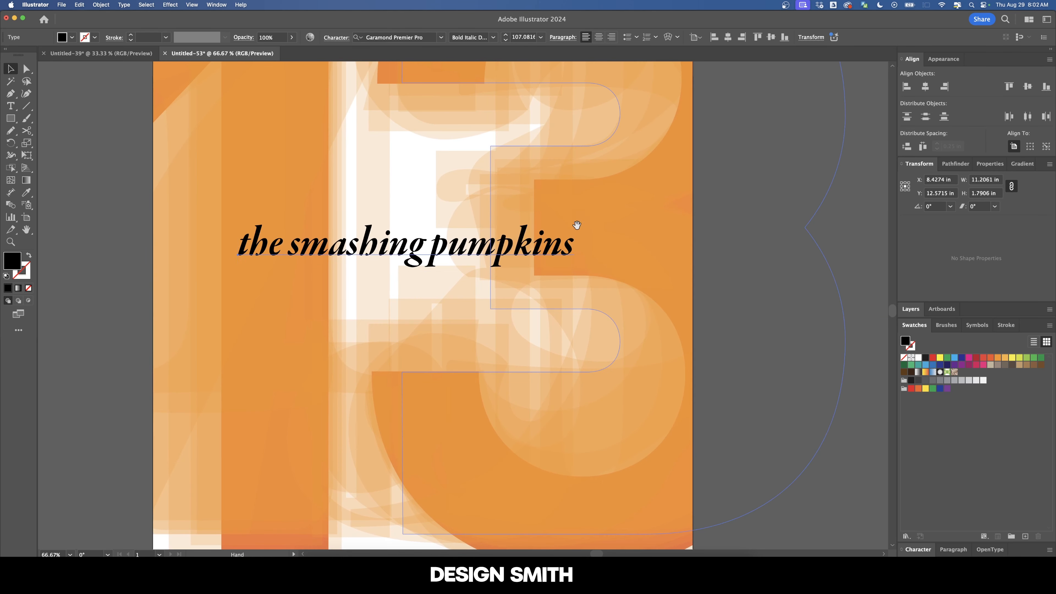
scroll(620, 233, left, 3)
scroll(620, 233, up, 2)
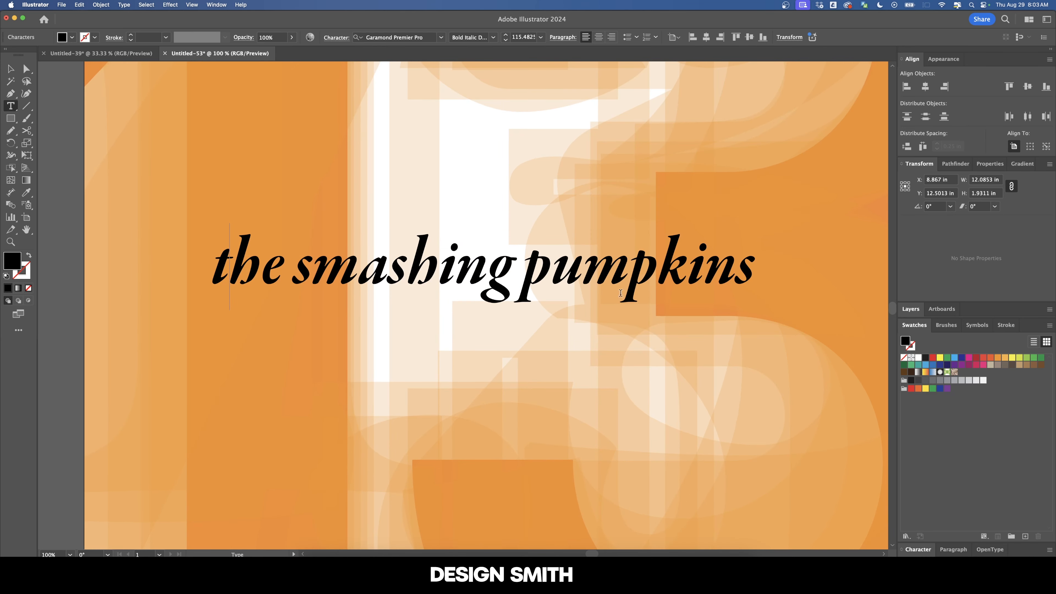
Tighten the kerning between letter pairs throughout "the smashing pumpkins", including a value of -10
click(926, 543)
click(933, 401)
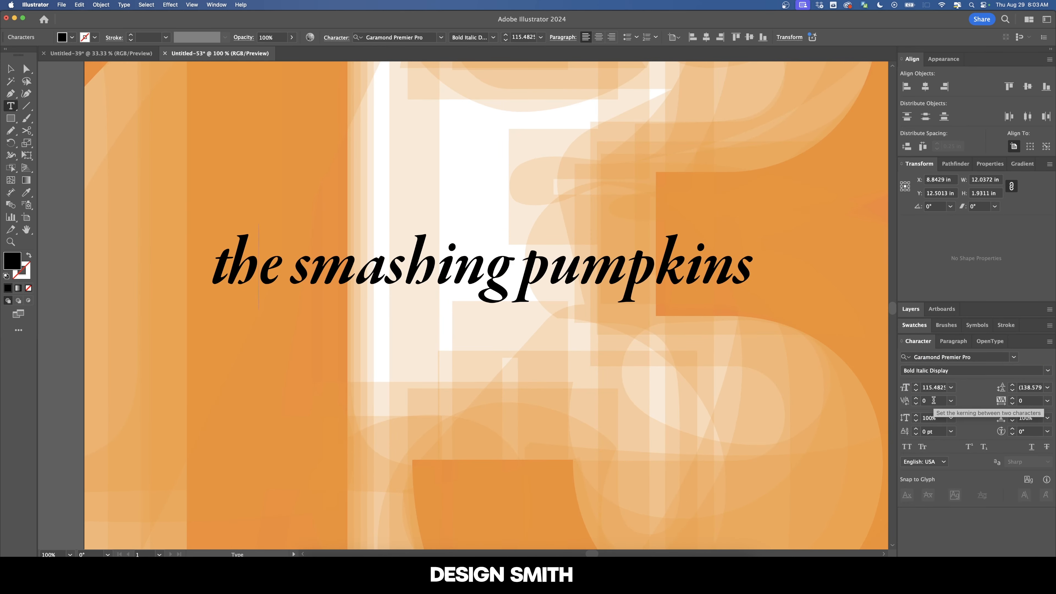
text(-10)
key(Down)
key(Down)
key(Down)
key(Down)
key(Down)
key(Down)
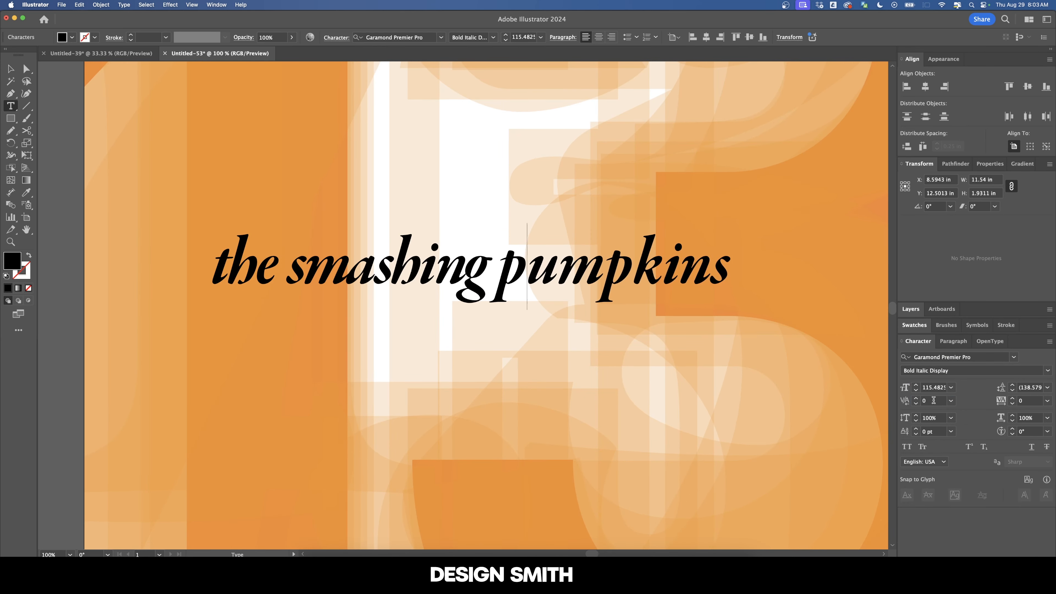
key(Return)
click(934, 401)
key(Return)
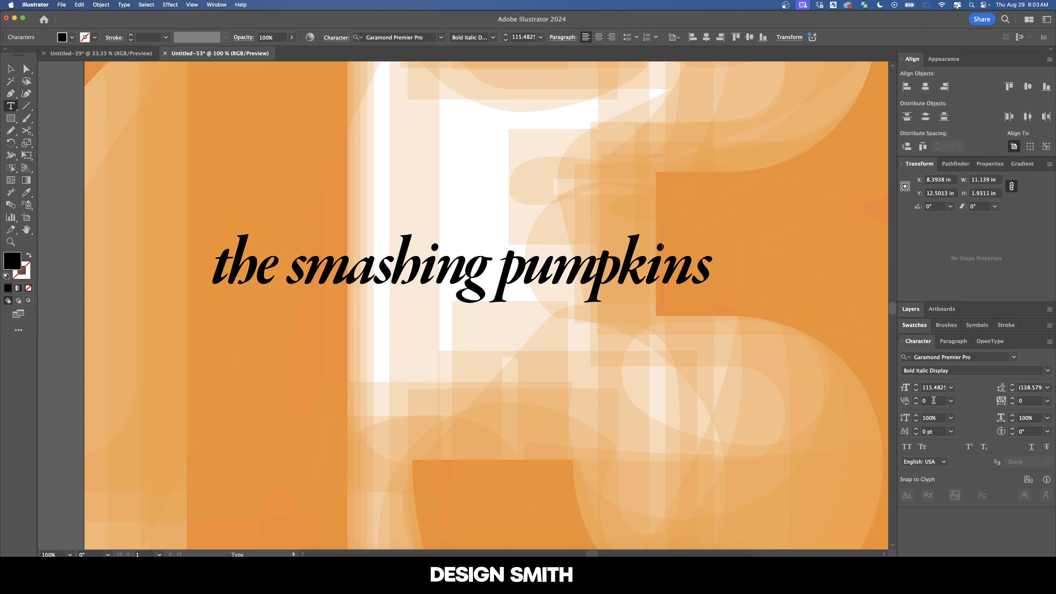
click(934, 400)
drag(625, 270, 542, 270)
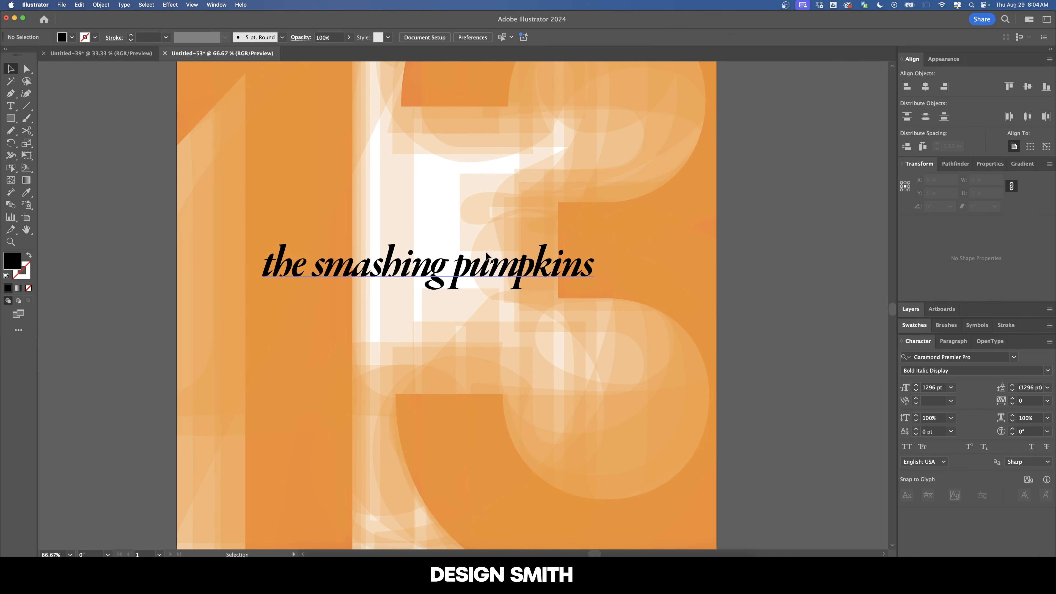
Convert the "the smashing pumpkins" title text to outlines
key(super+equal)
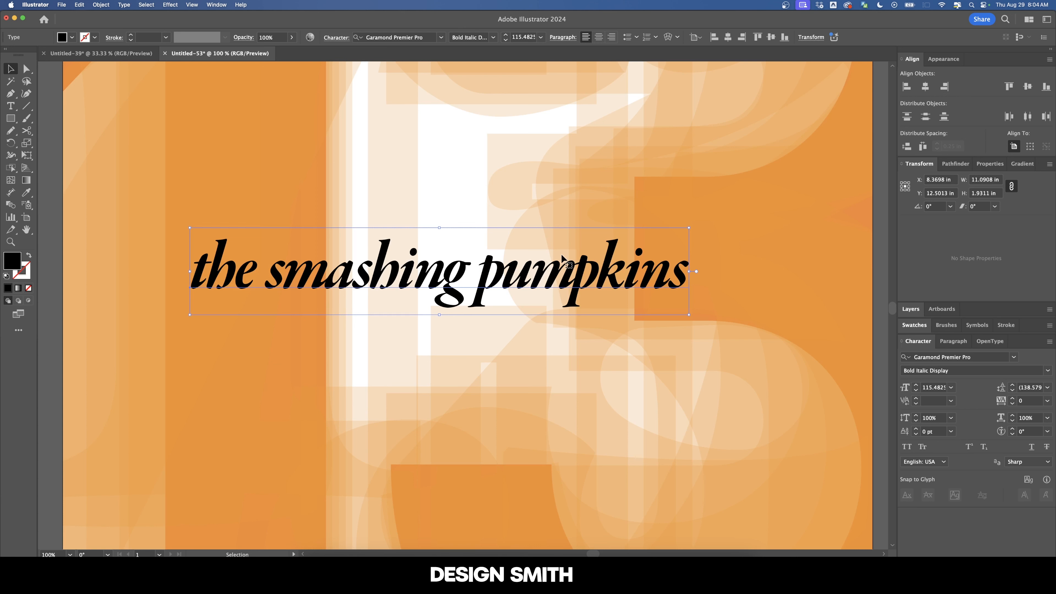
key(super+minus)
key(shift+super+o)
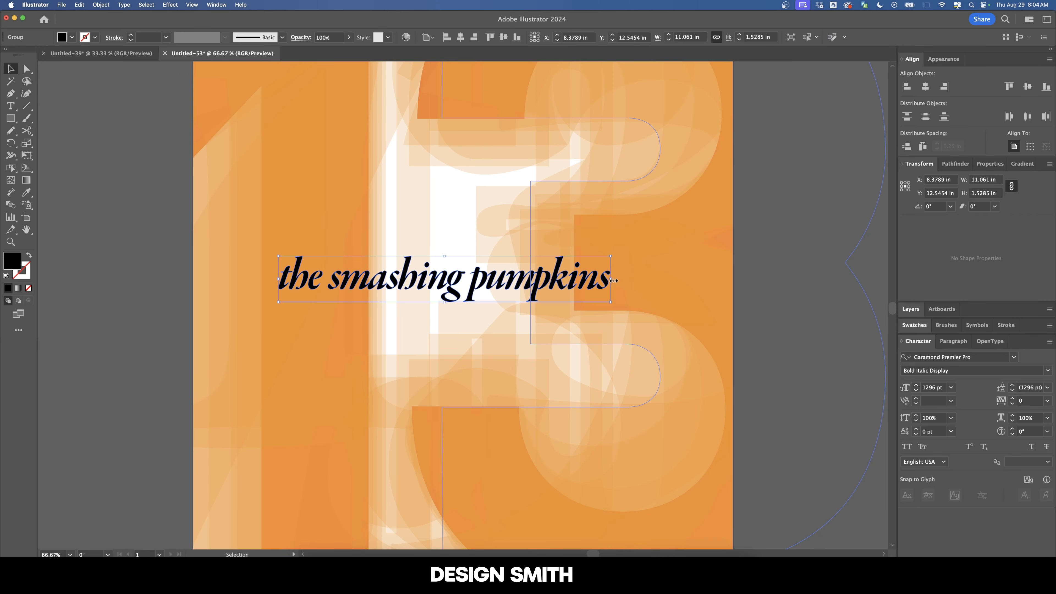
Try the outlined title rotated 90° and scaled down to fit vertically in the white gap between the 1 and the 3
drag(614, 280, 374, 207)
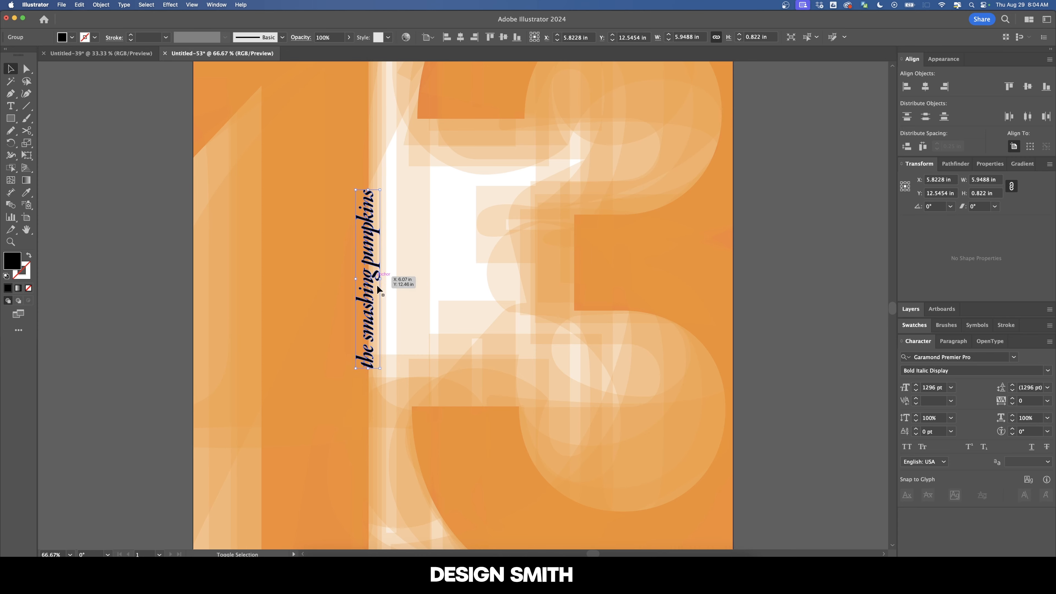
drag(378, 285, 458, 258)
key(super+plus)
key(super+plus)
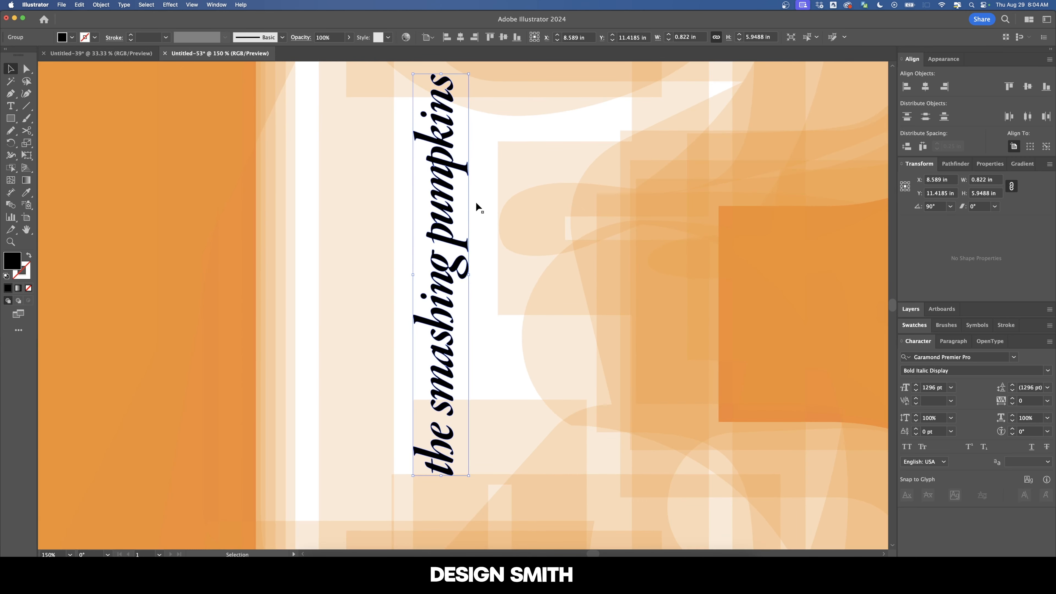
click(479, 208)
key(super+minus)
click(467, 159)
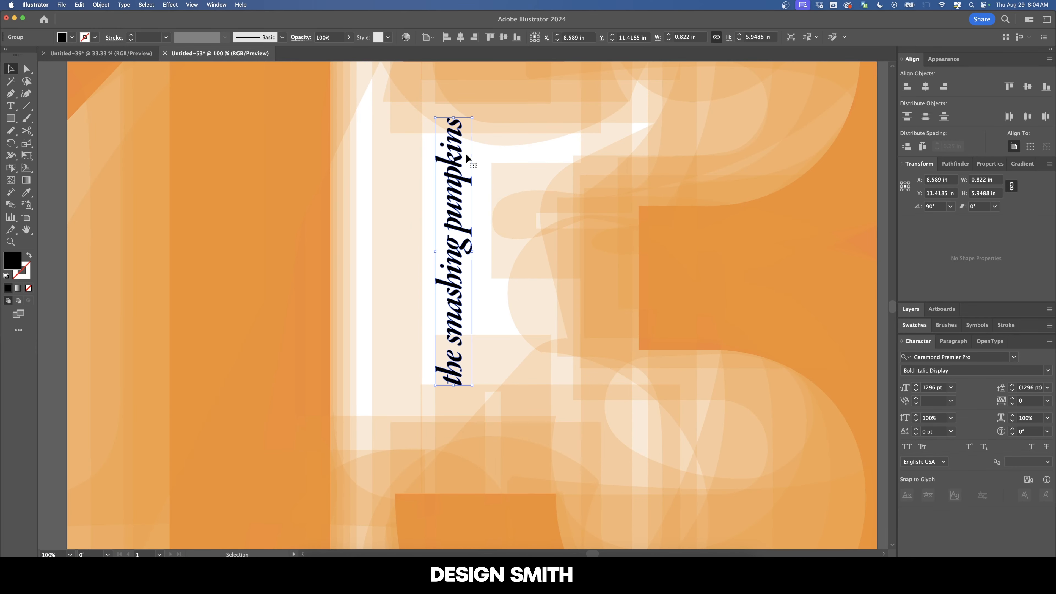
drag(472, 117, 468, 150)
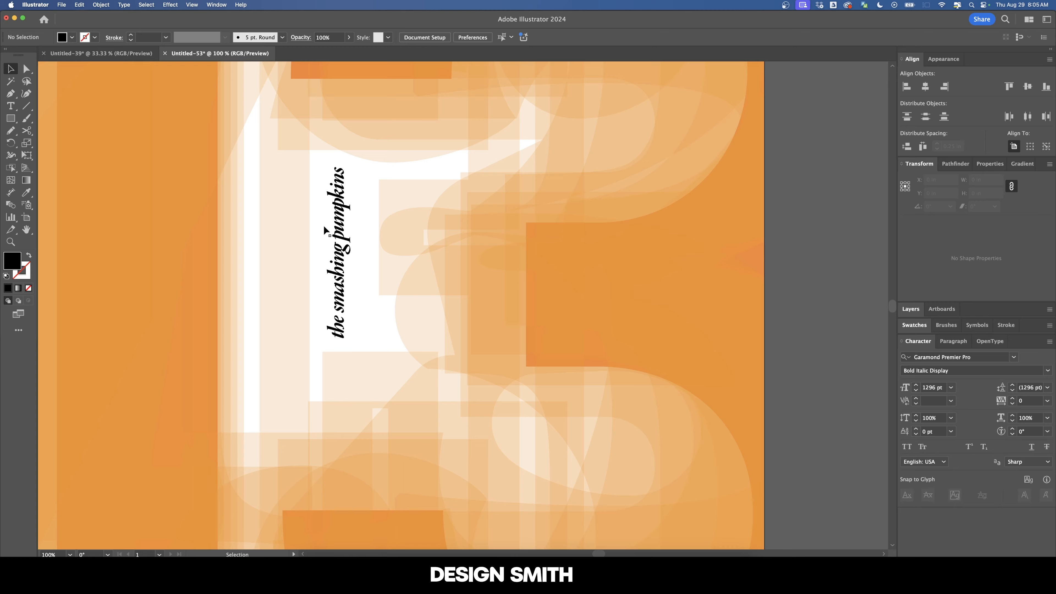
Turn the title back to horizontal, enlarge it to about 9.4 in wide and place it at the artboard's bottom-right corner
scroll(324, 225, down, 5)
click(442, 245)
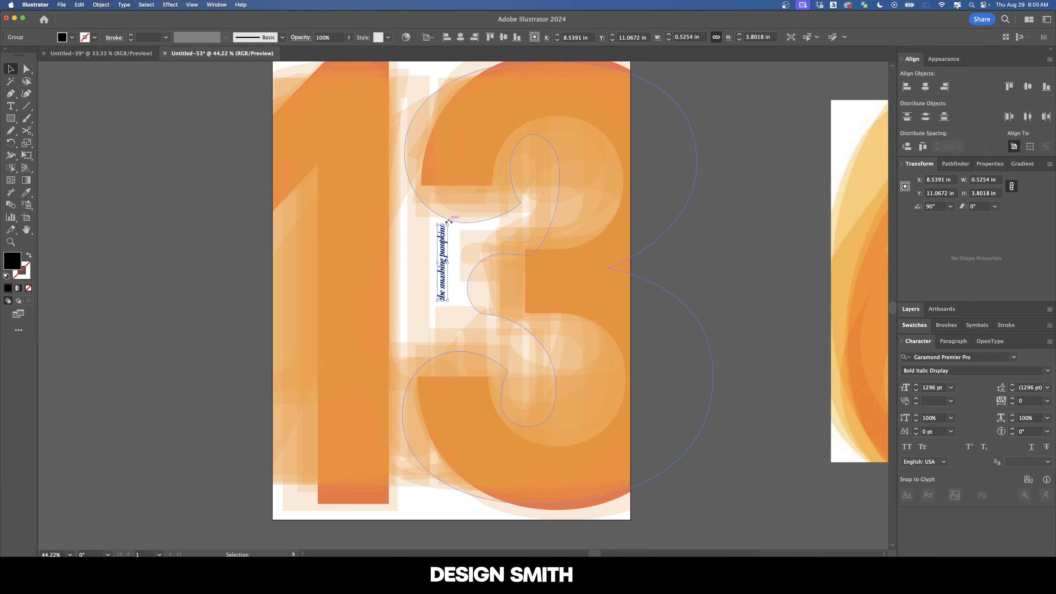
drag(450, 221, 591, 324)
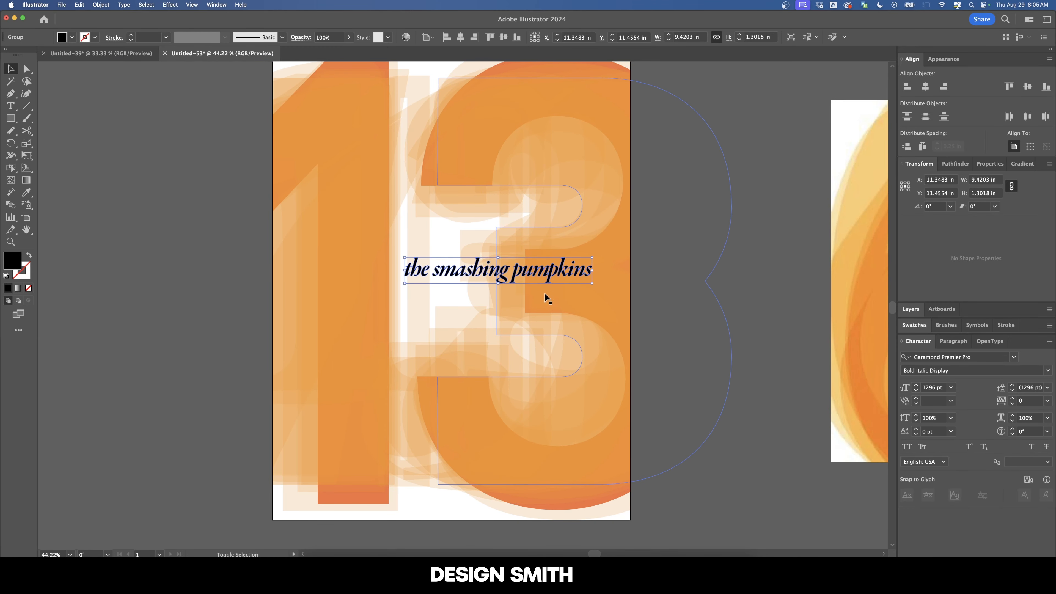
drag(544, 299, 551, 464)
Move the title by -1 in horizontally and -1 in vertically, insetting it from the artboard's right and bottom edges
text(-1)
key(Tab)
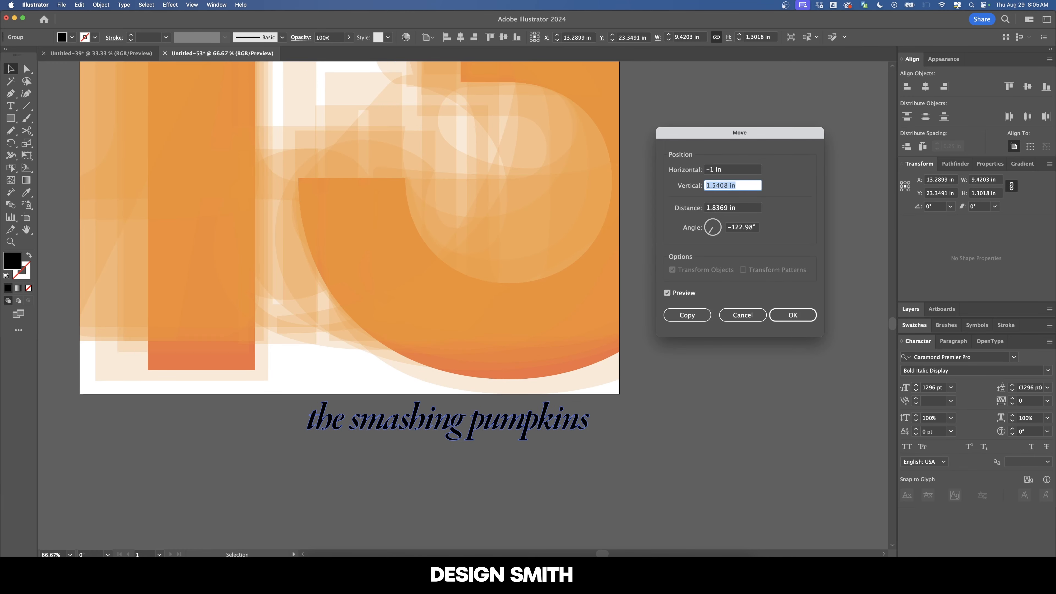
text(-1)
key(Tab)
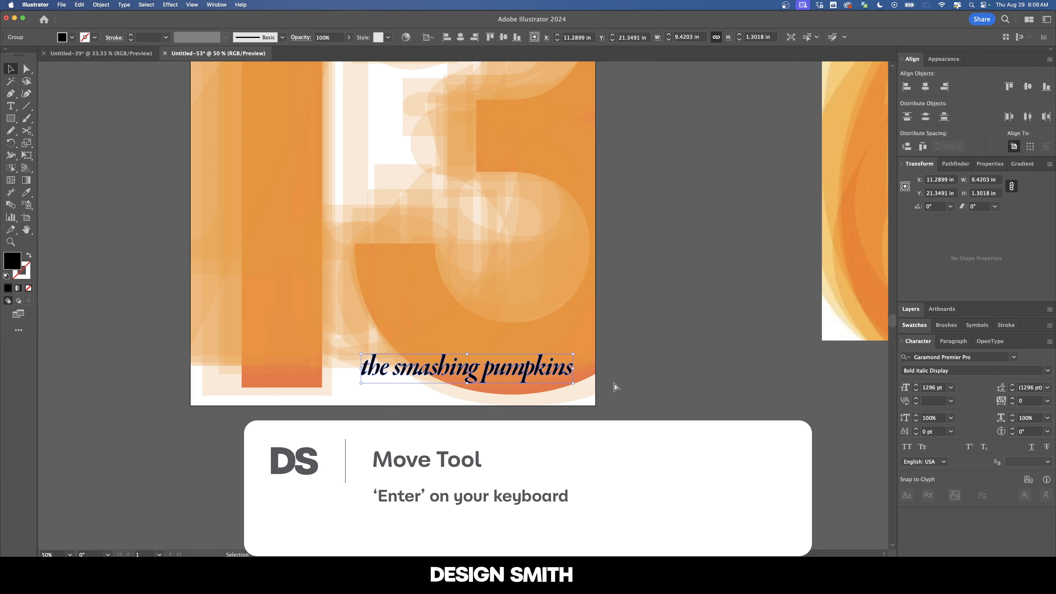
key(Return)
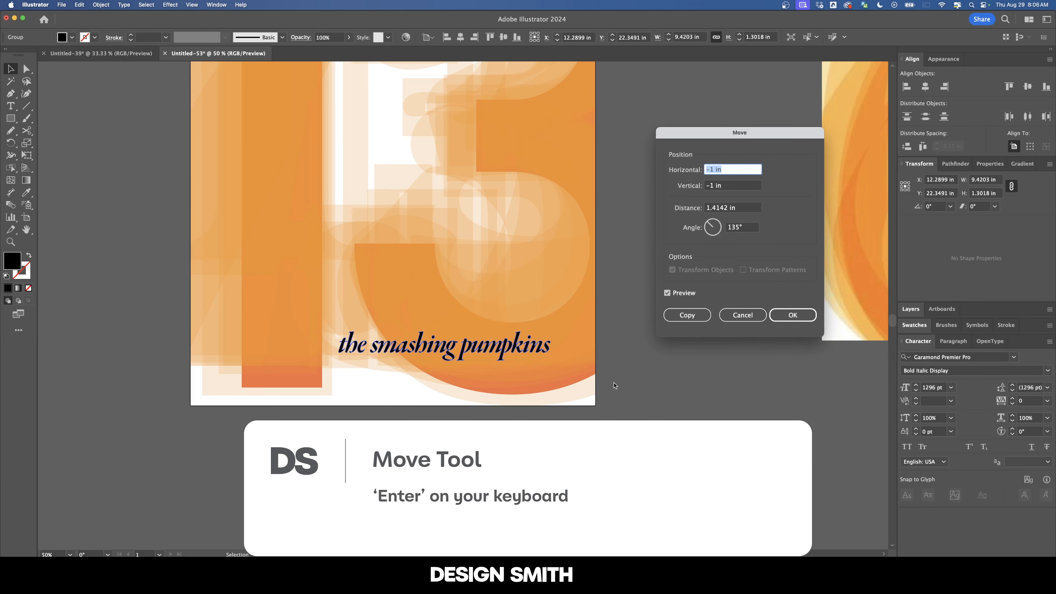
key(Tab)
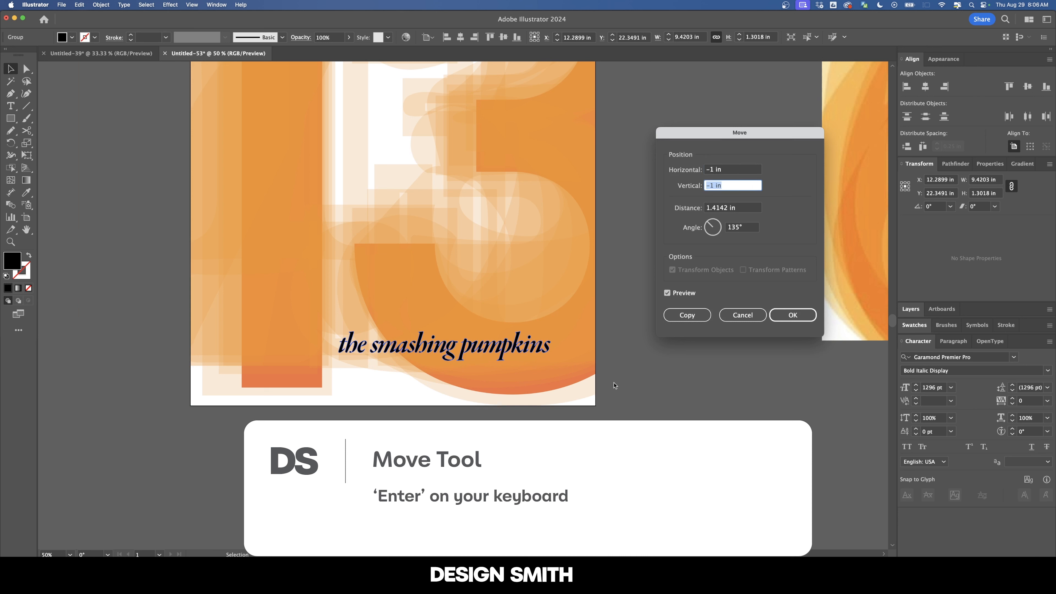
key(shift+Tab)
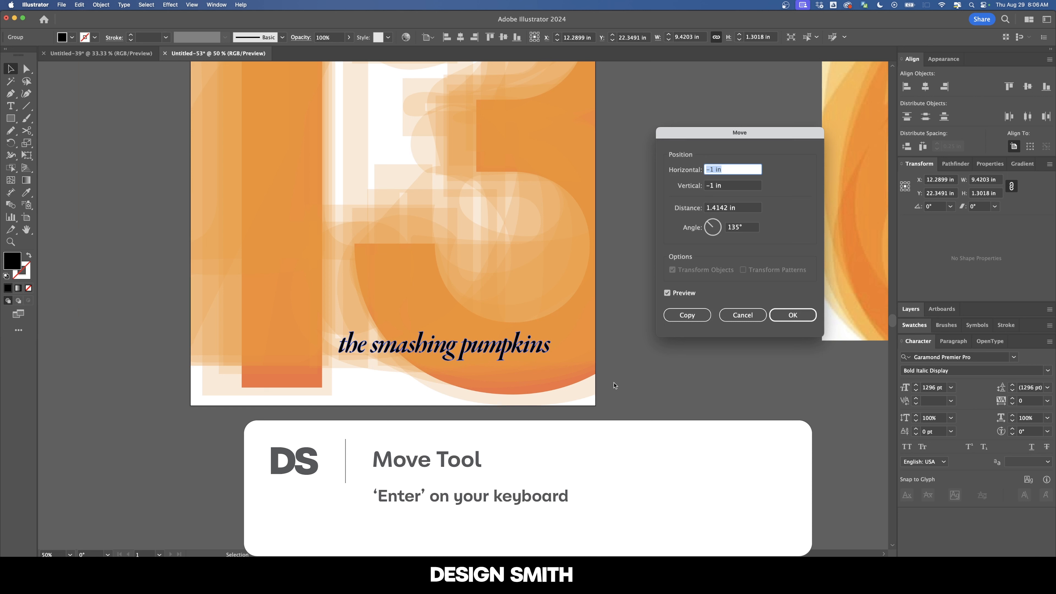
key(Up)
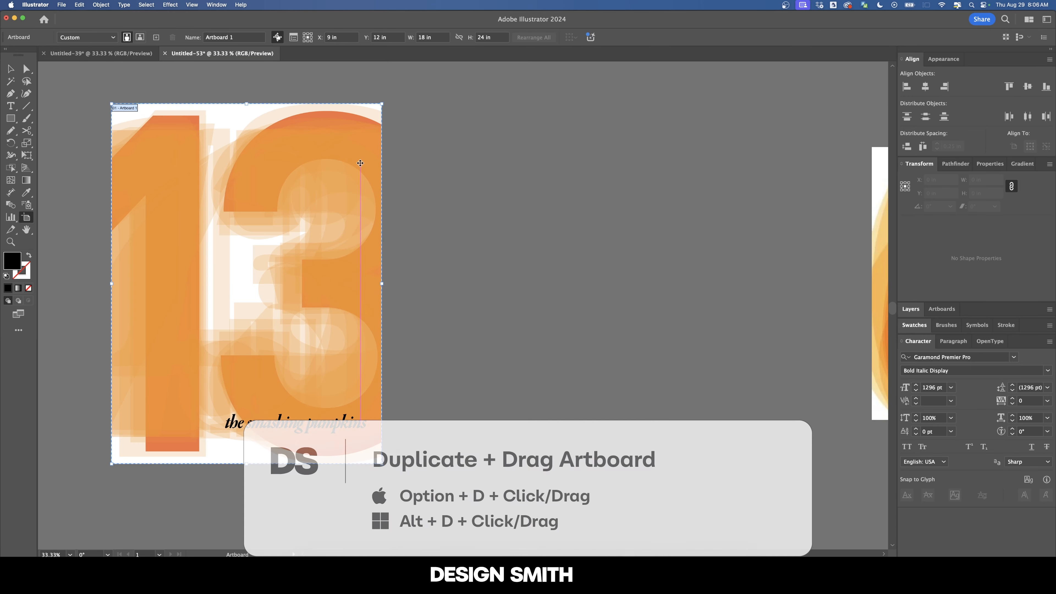
Duplicate the 13 poster's artboard with its artwork into the empty space to its right
drag(241, 228, 629, 225)
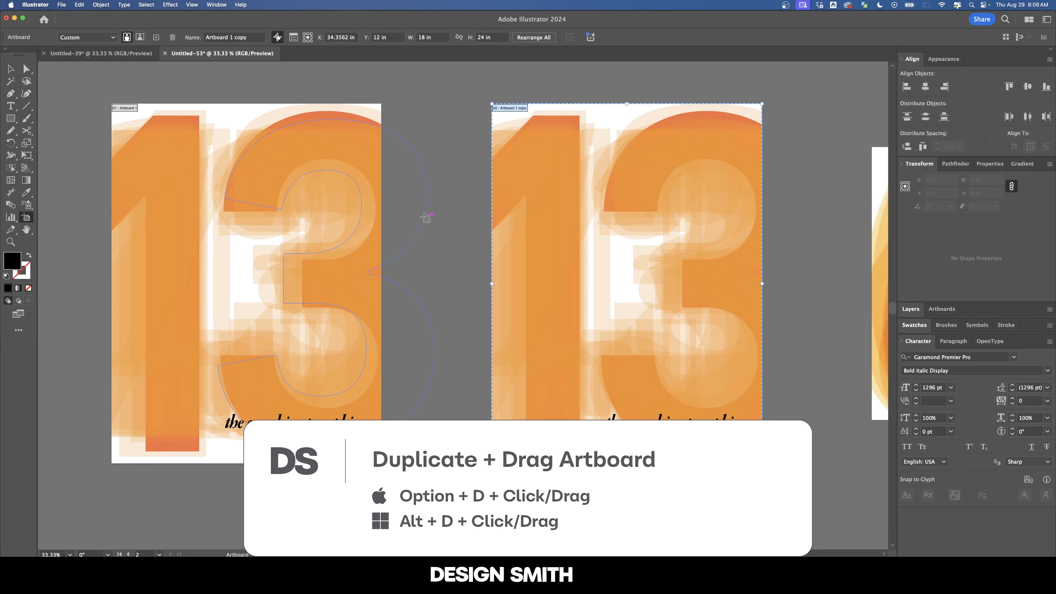
key(v)
drag(459, 218, 322, 226)
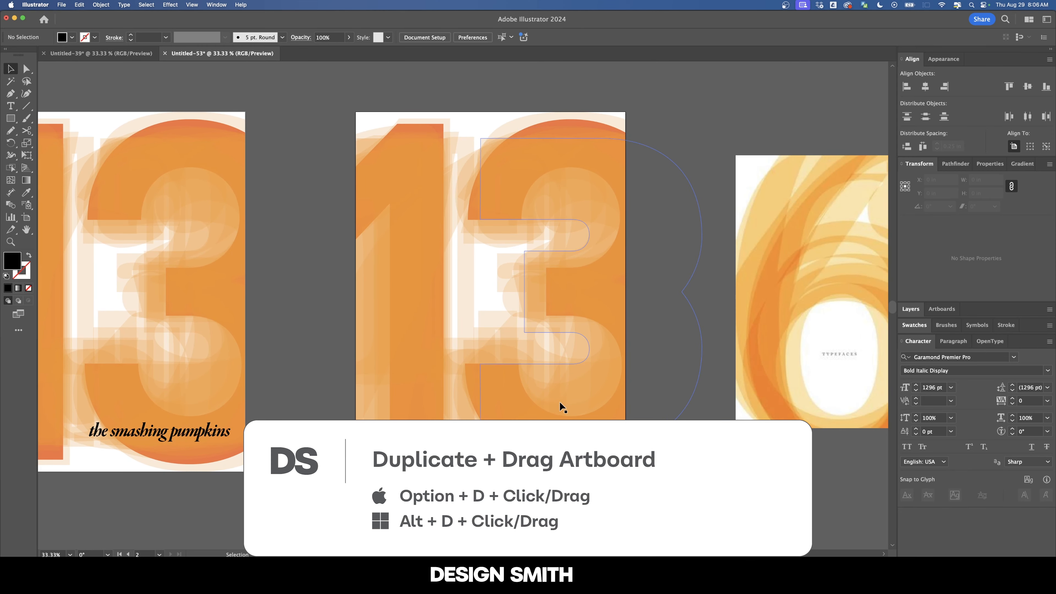
Draw a black 18 × 24 in rectangle covering the duplicated artboard and send it behind the artwork
key(m)
drag(355, 111, 626, 472)
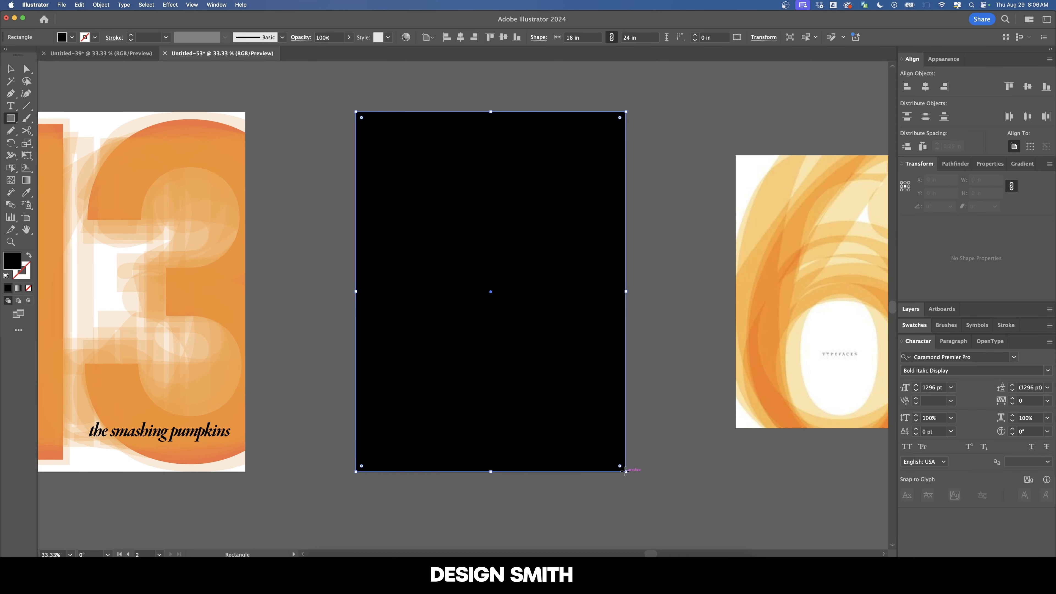
key(v)
key(super+shift+bracketleft)
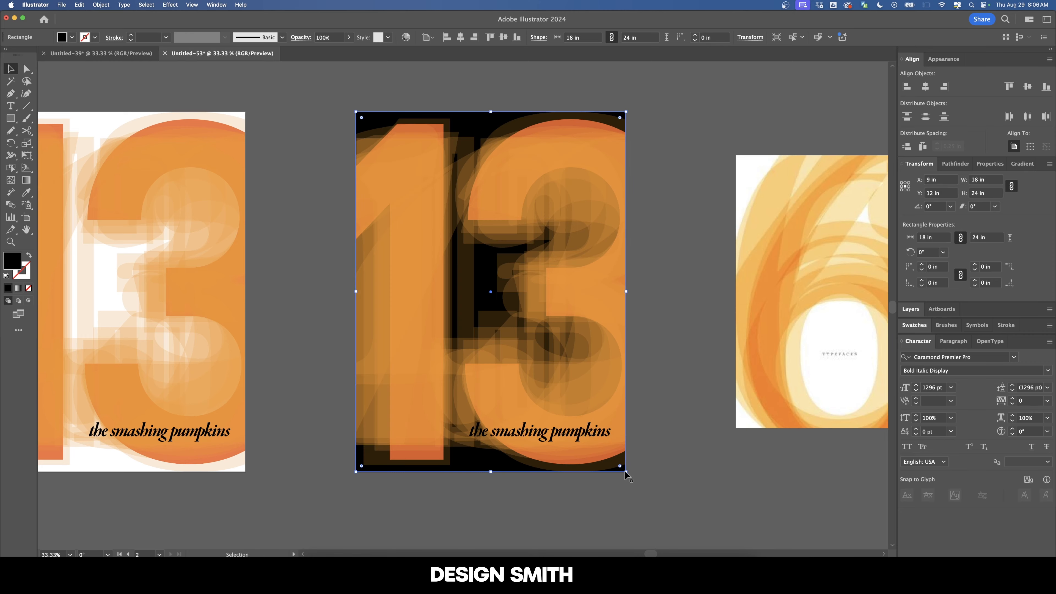
click(624, 502)
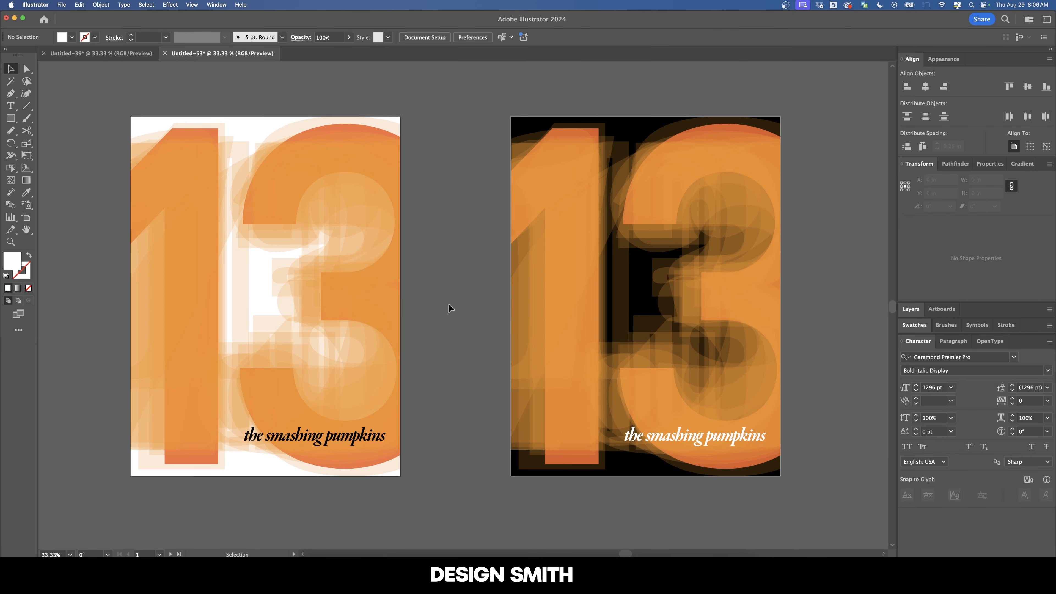